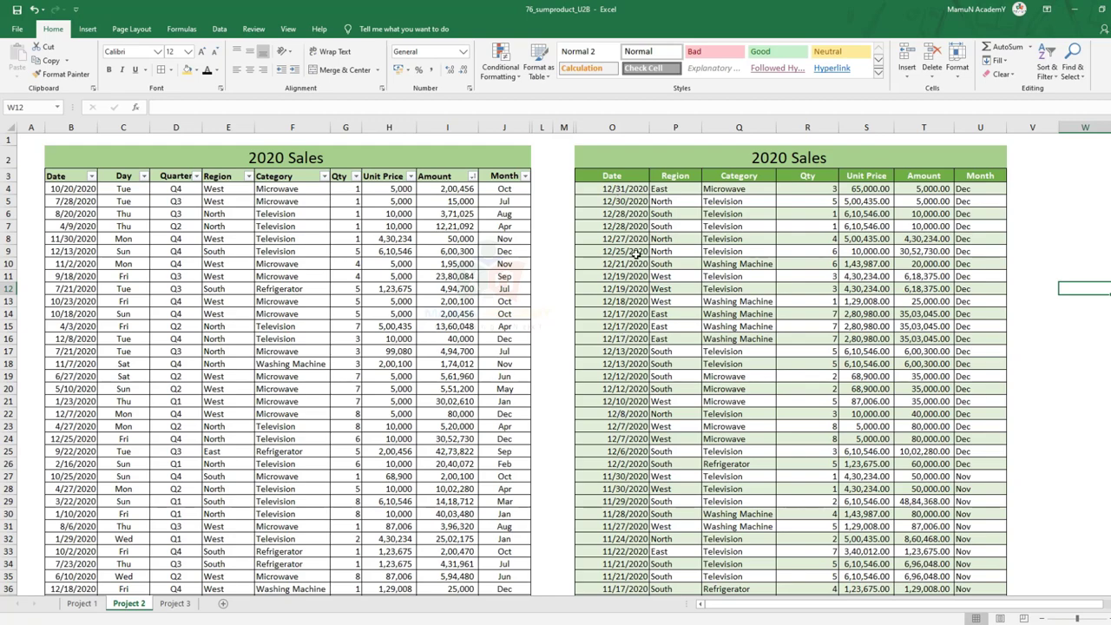
Step: Look over the sales data and start editing B4's 10/20/2020 date, then cancel it unchanged
scroll(623, 312, down, 10)
scroll(627, 407, down, 7)
scroll(626, 417, down, 7)
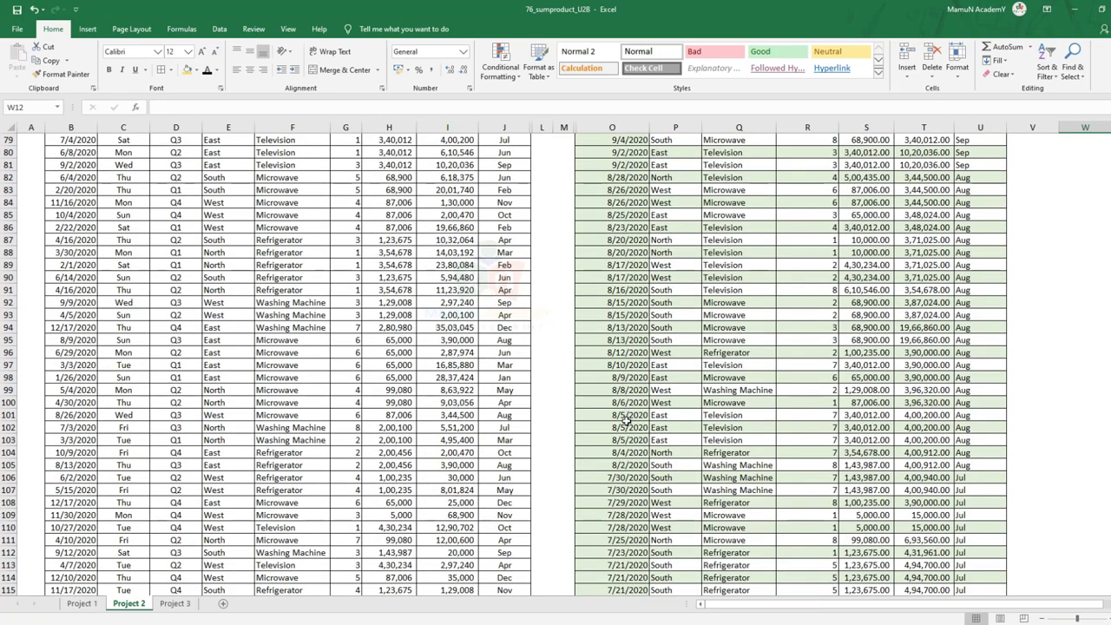
scroll(632, 469, down, 10)
scroll(634, 524, down, 9)
scroll(635, 524, up, 11)
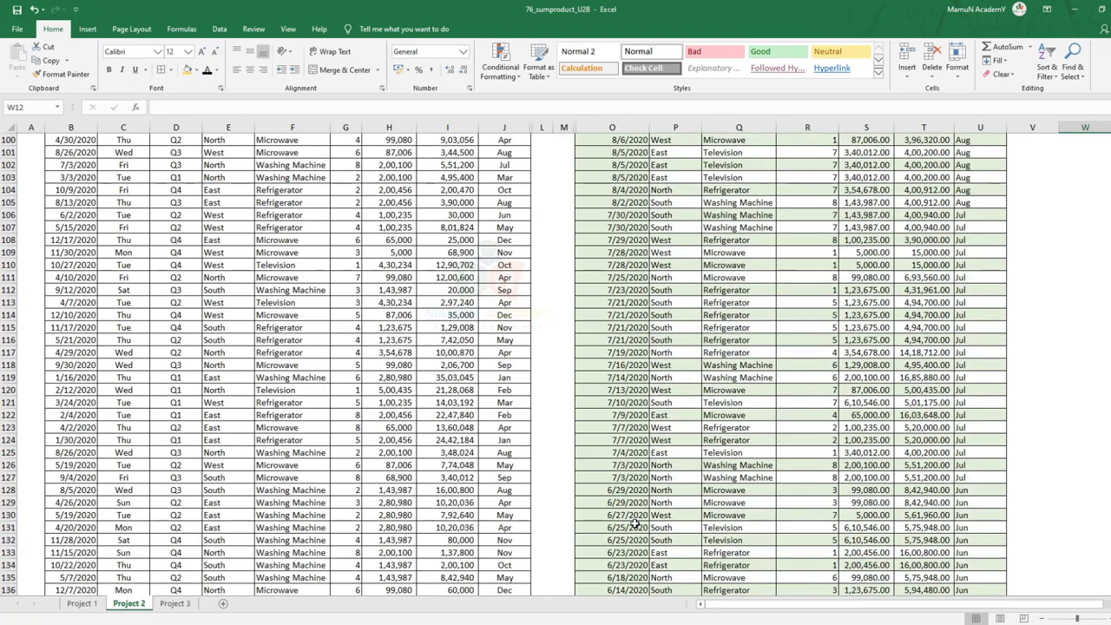
scroll(634, 524, up, 10)
scroll(635, 524, up, 11)
scroll(636, 524, up, 12)
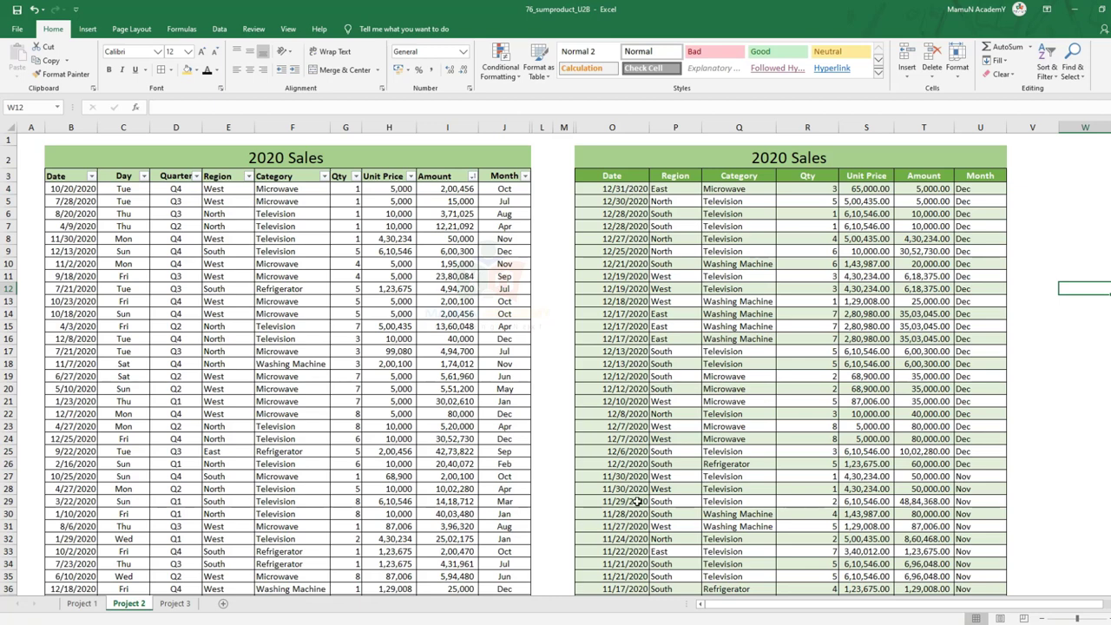
click(85, 189)
click(221, 106)
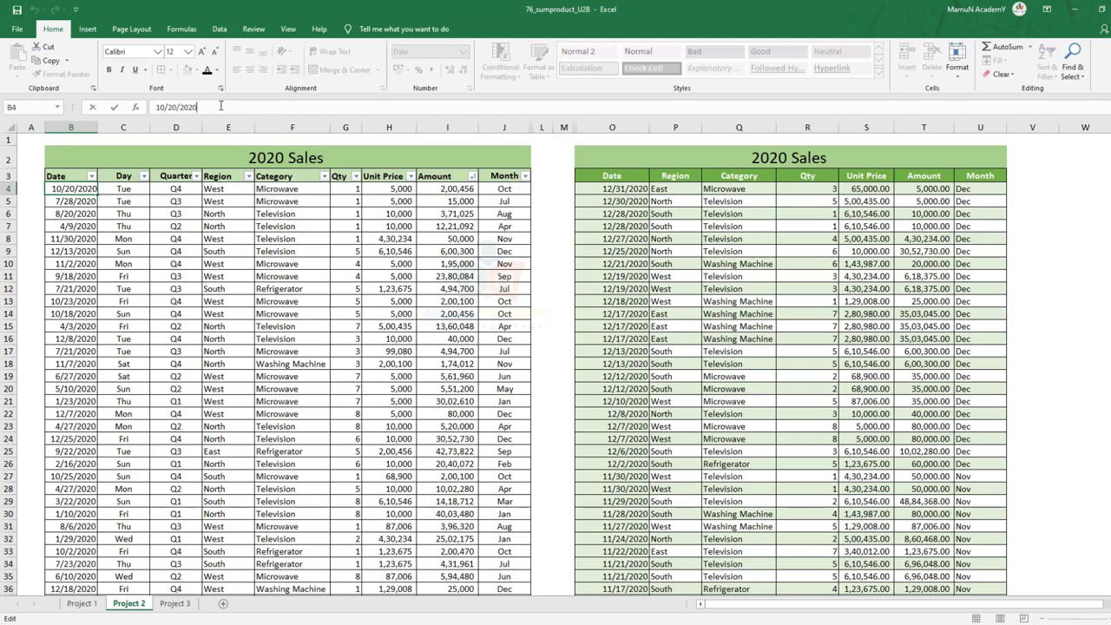
key(BackSpace)
key(Escape)
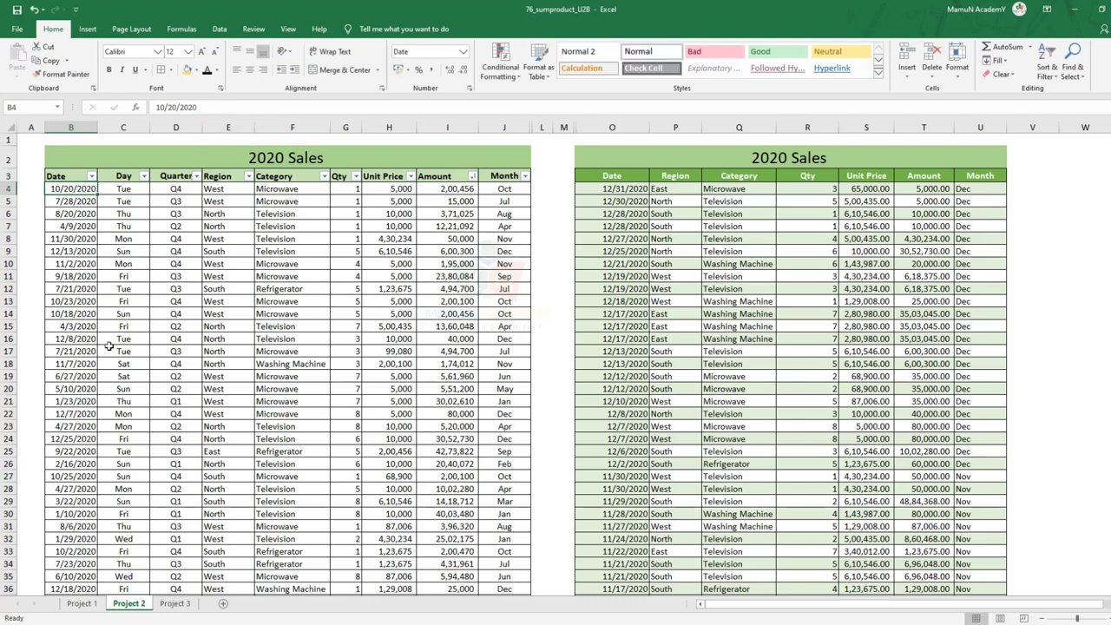
Step: Change B18's date to 11/7/2021 and B29's date to 3/22/2022
click(78, 366)
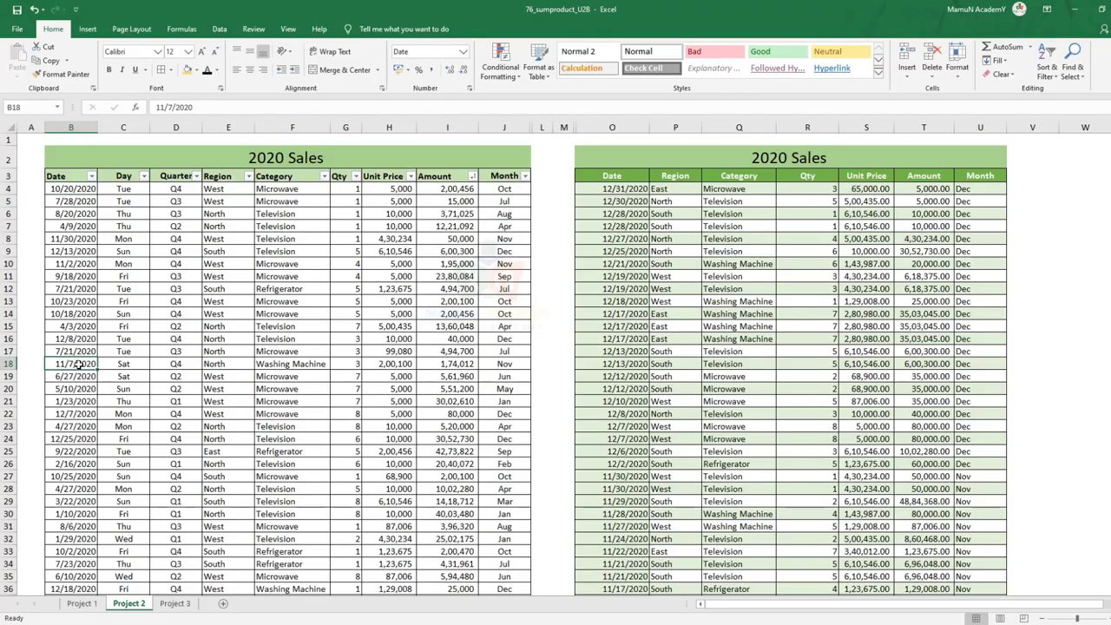
click(196, 107)
key(BackSpace)
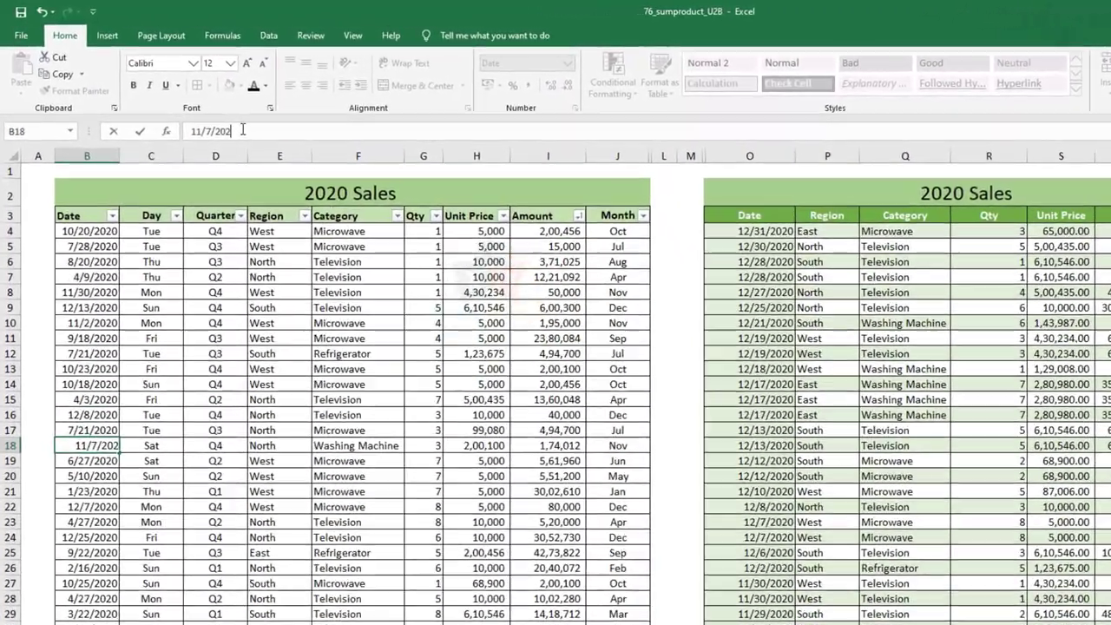
text(1)
key(Return)
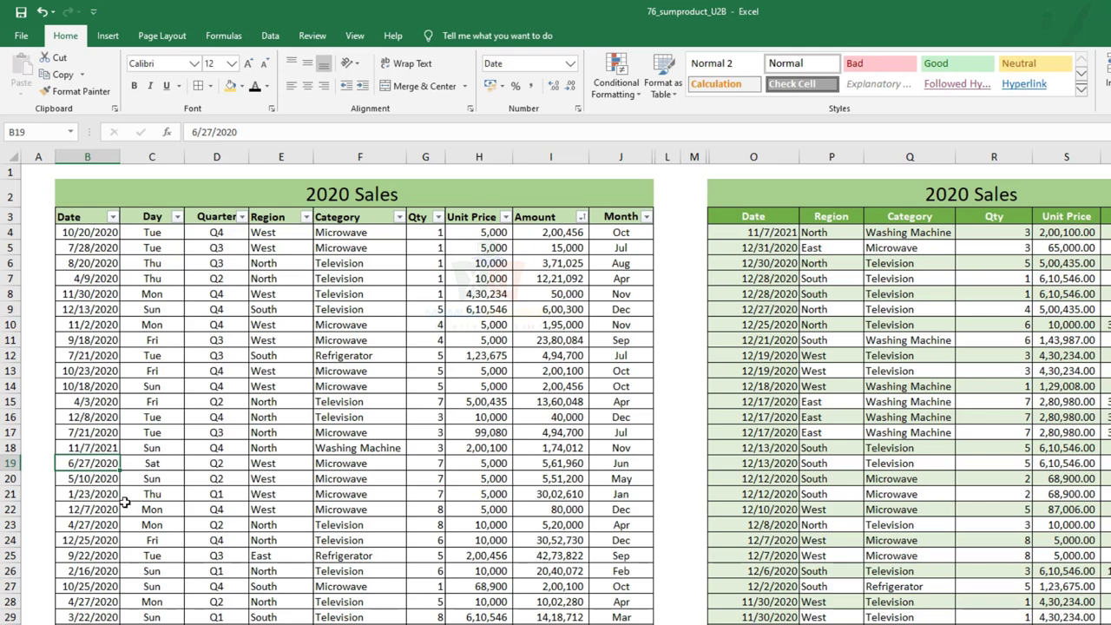
click(80, 618)
click(252, 128)
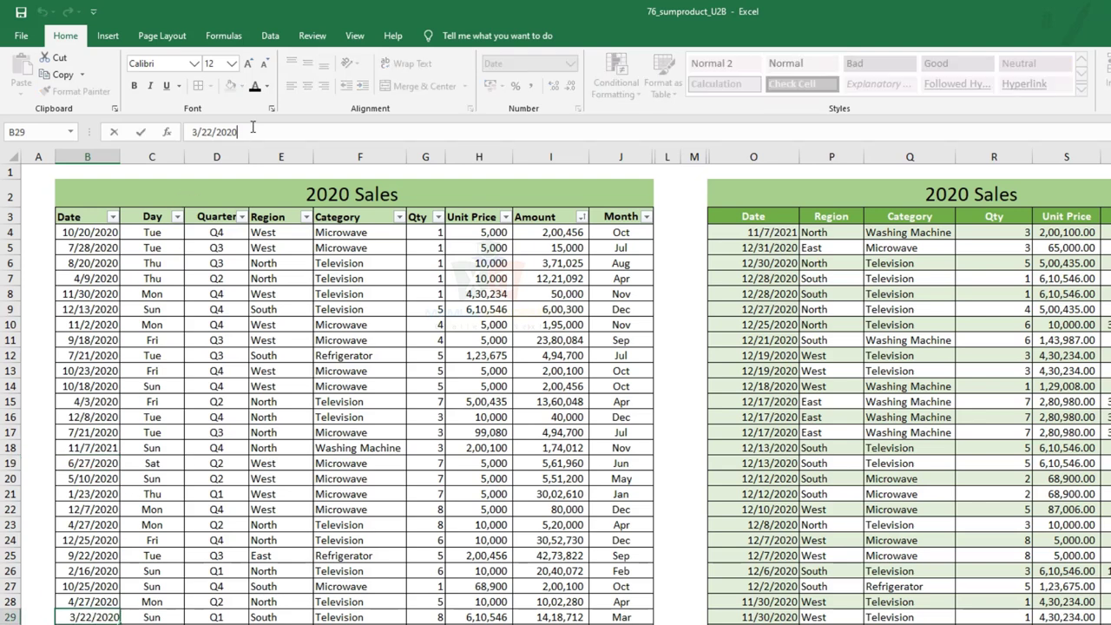
key(BackSpace)
text(2)
key(Return)
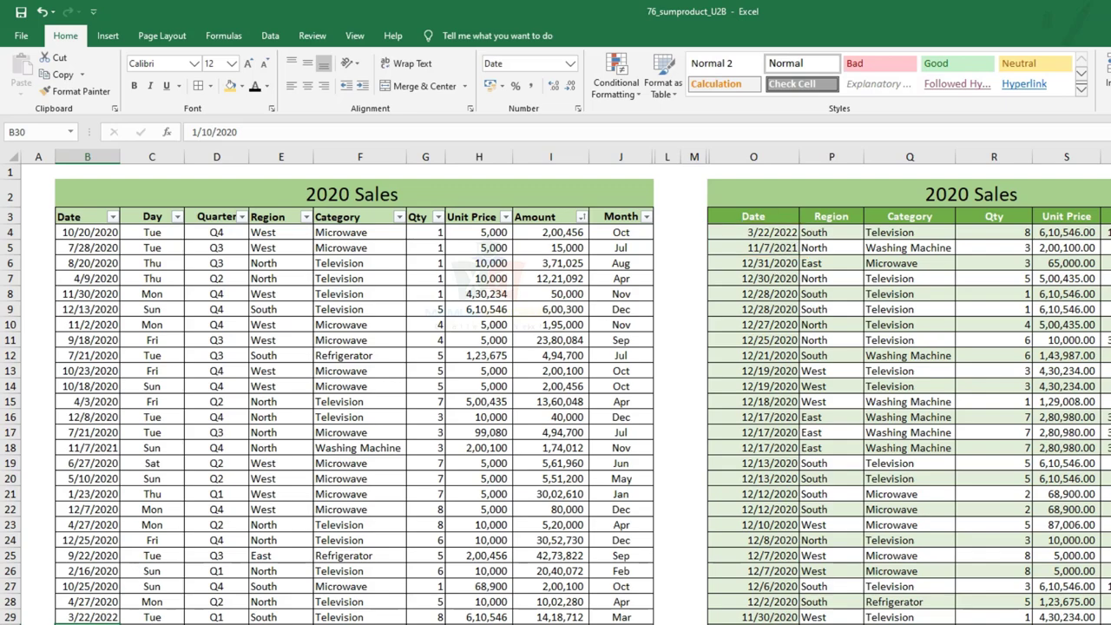
Step: Change B38's date to 5/6/2025
scroll(89, 511, down, 3)
click(87, 602)
scroll(87, 602, up, 3)
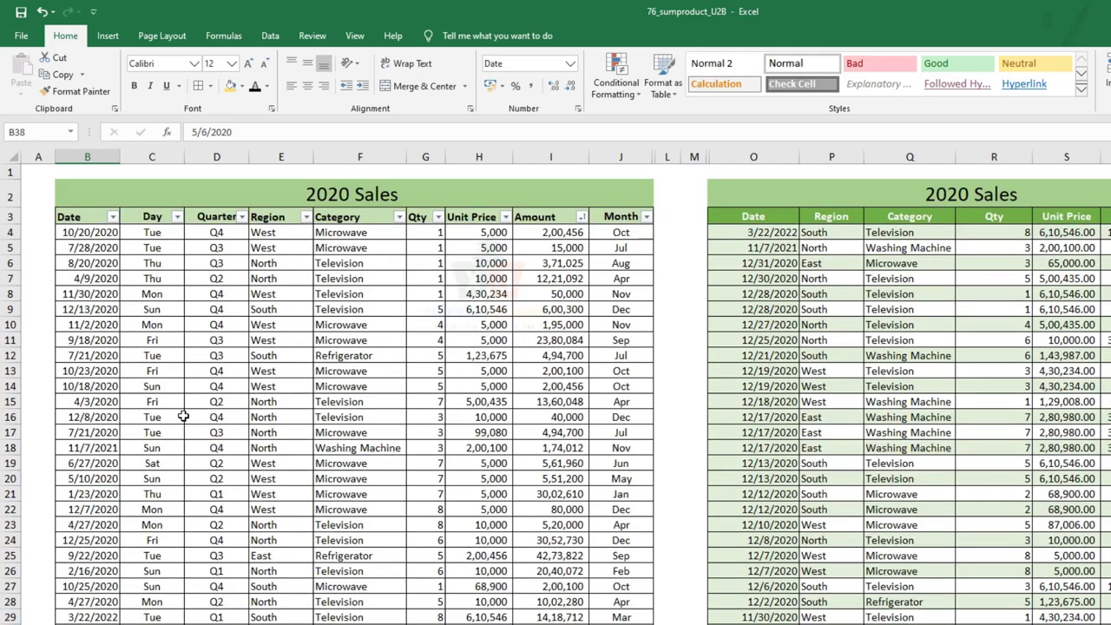
click(258, 131)
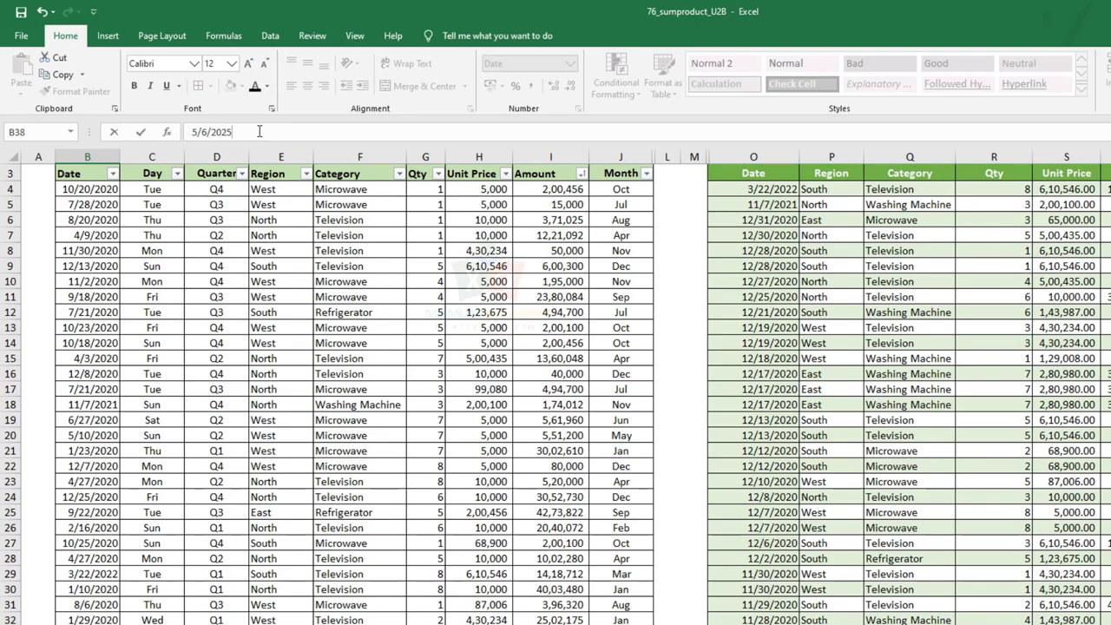
key(Return)
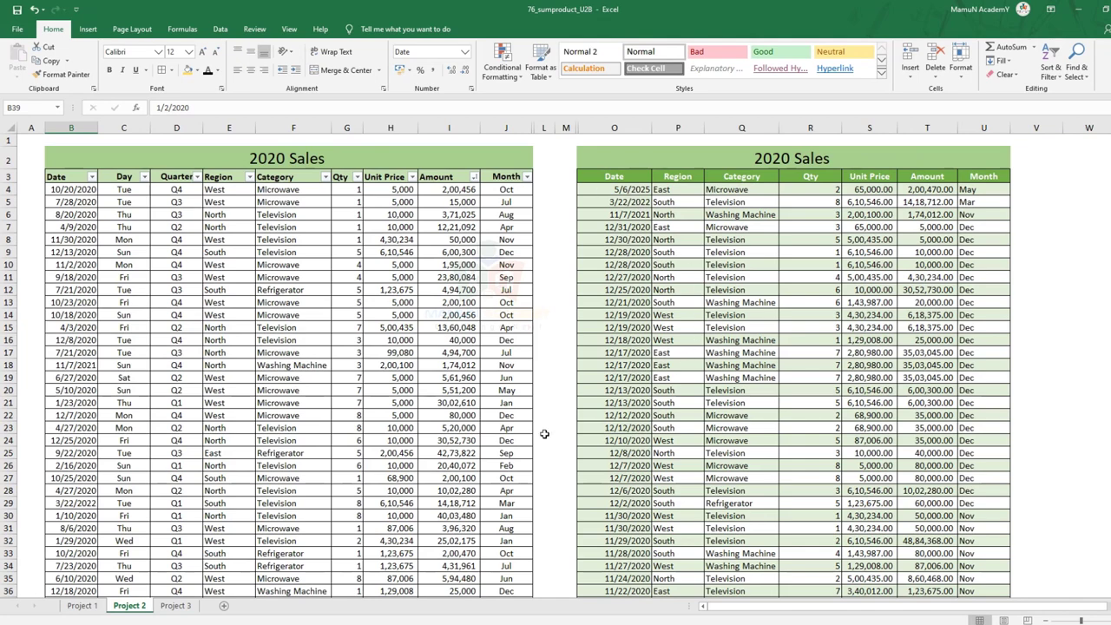
Step: On Project 1, inspect the random Amount formulas in I4:I26
click(87, 607)
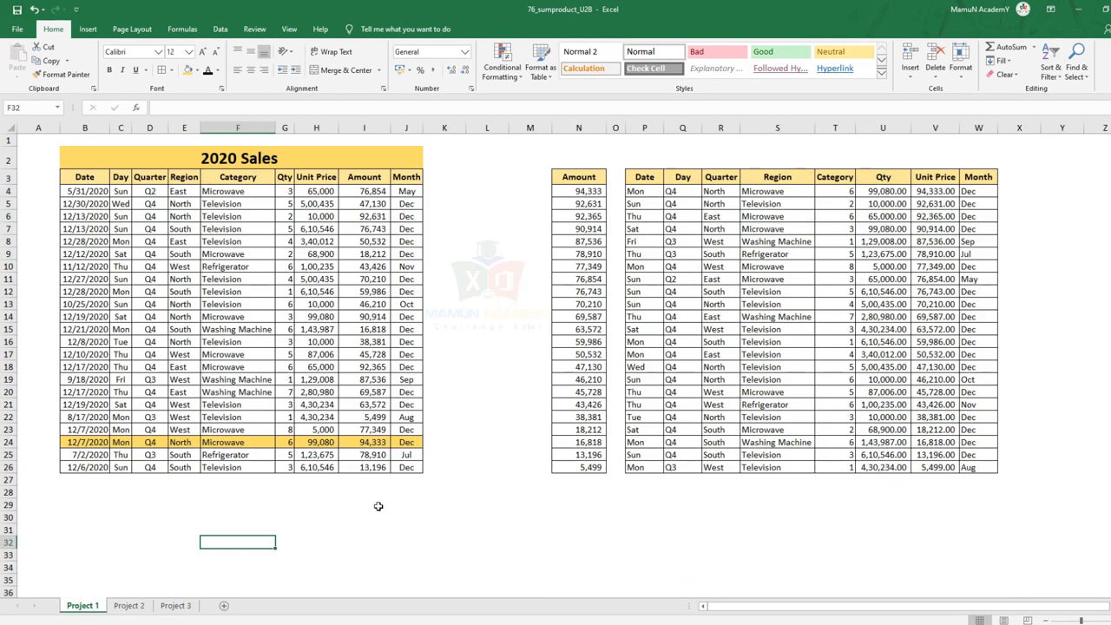
click(469, 199)
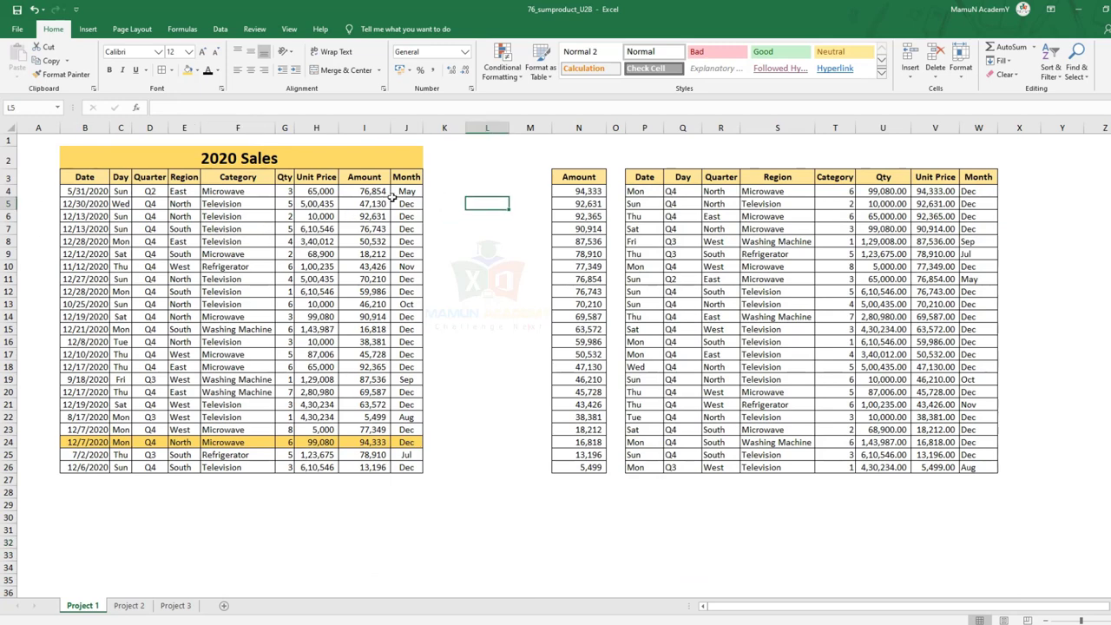
click(132, 608)
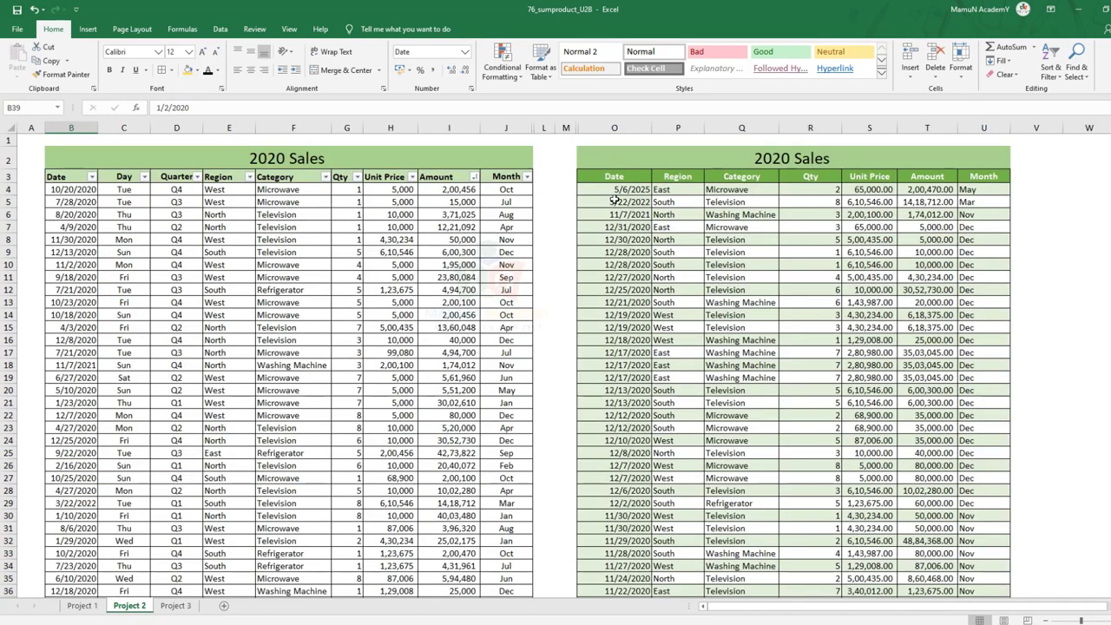
click(82, 605)
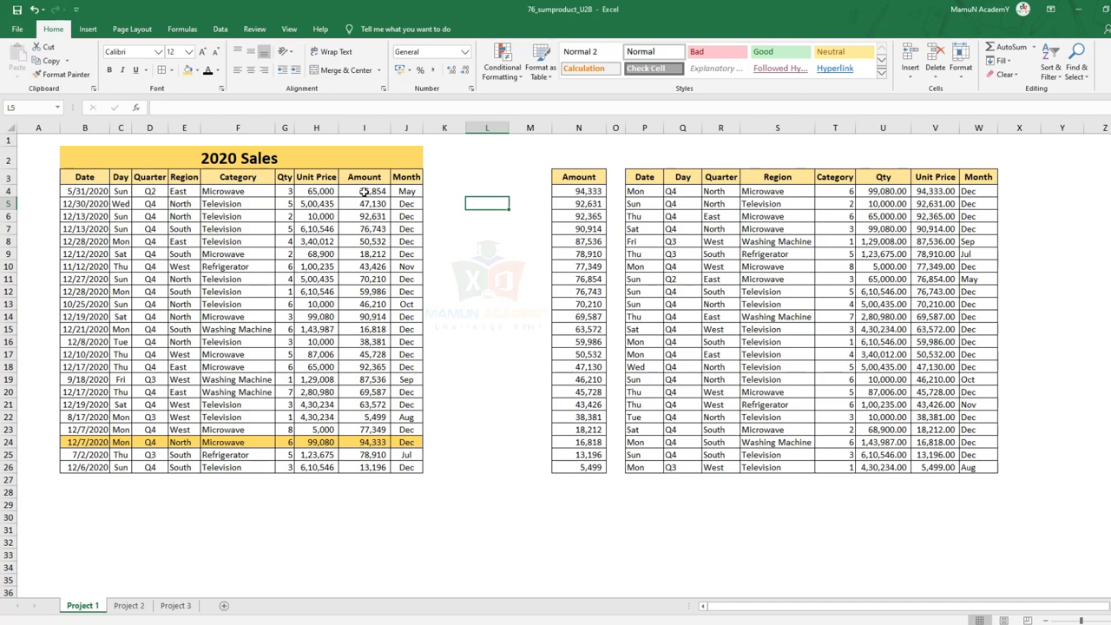
drag(377, 191, 362, 469)
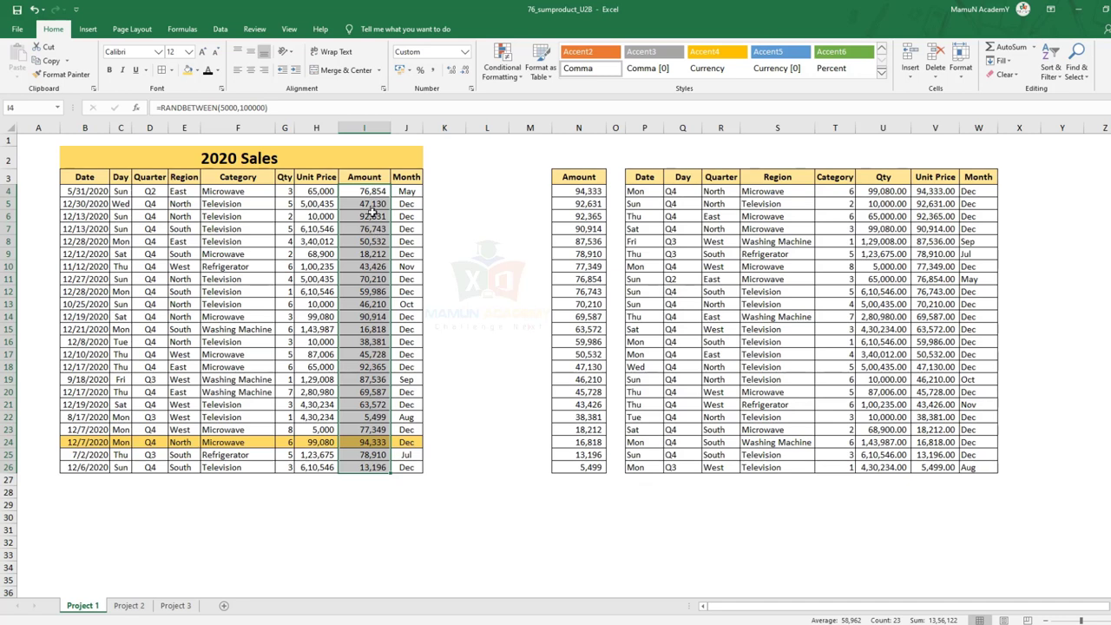
click(370, 441)
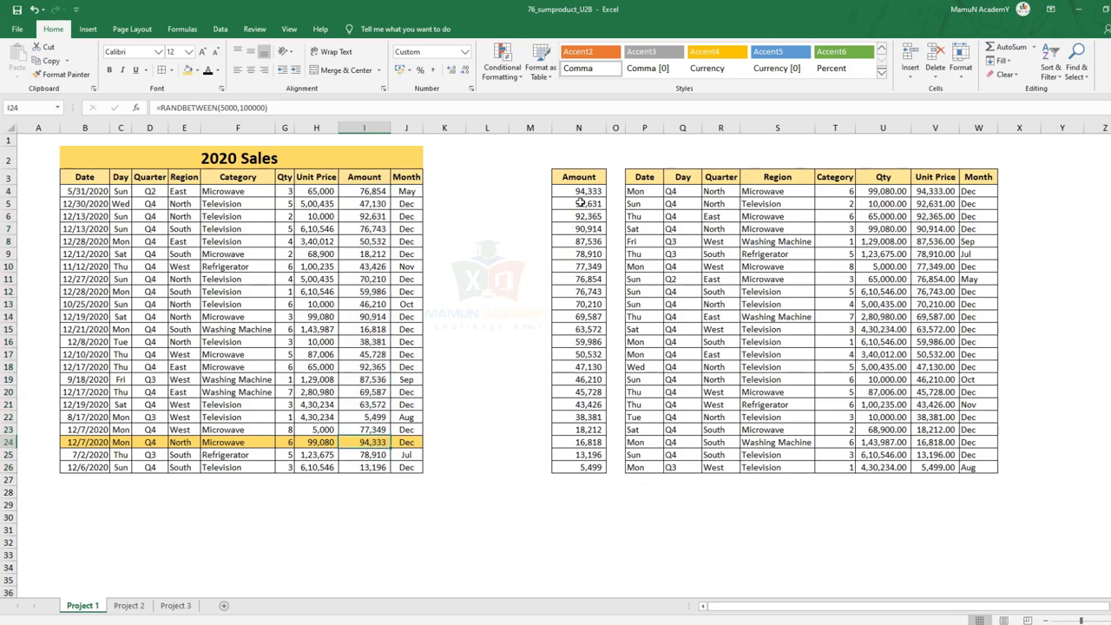
click(447, 418)
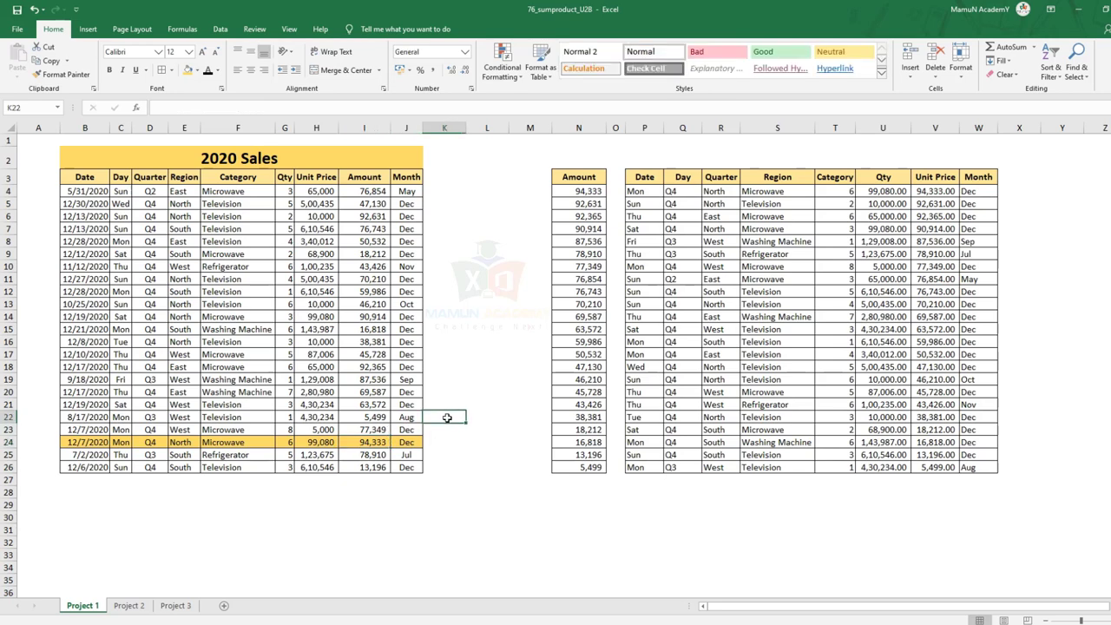
Step: Recalculate five times with F9 until 97,130 tops the Amount-sorted table
key(F9)
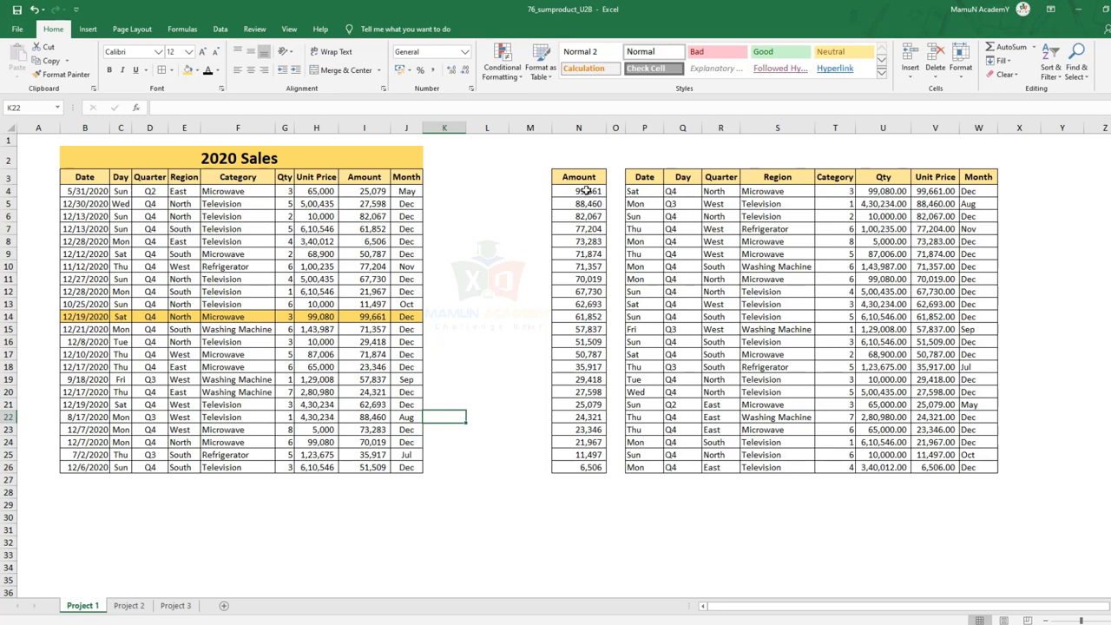
key(F9)
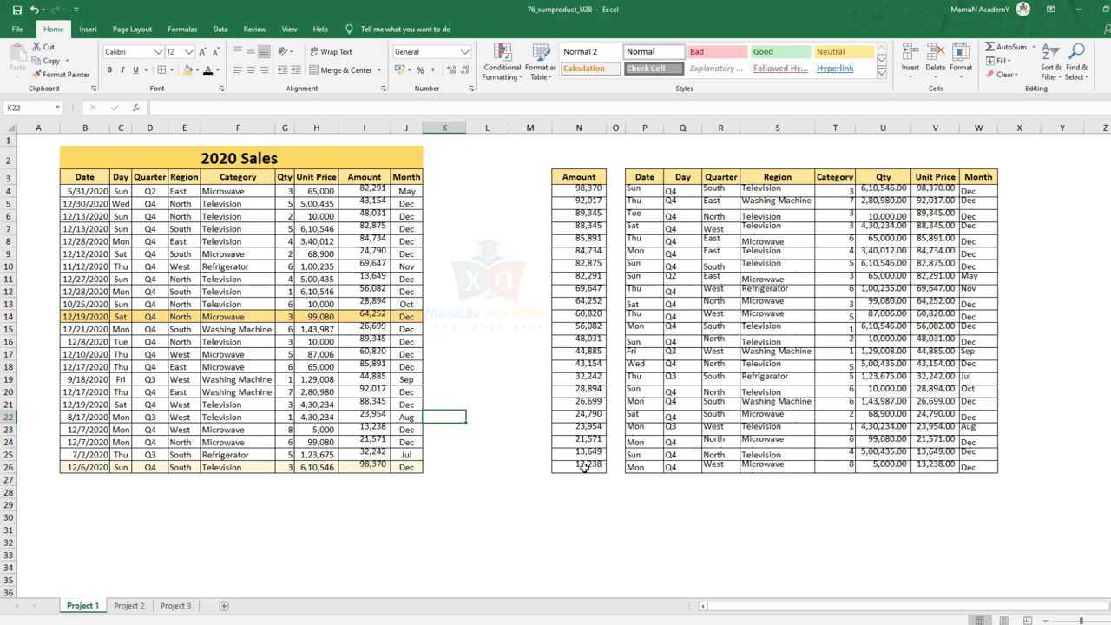
key(F9)
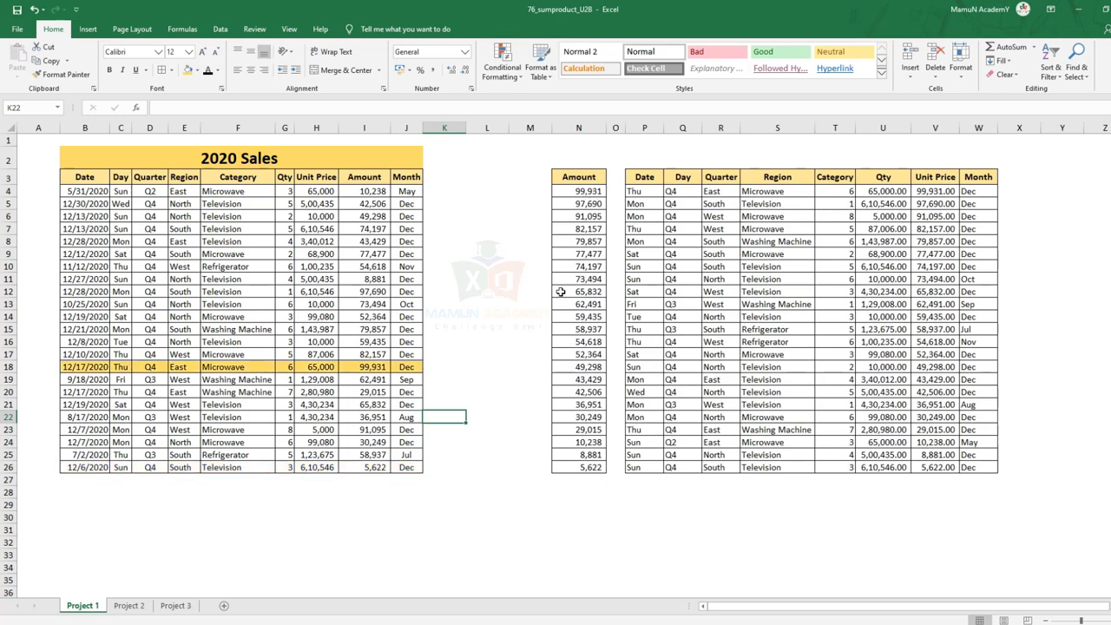
key(F9)
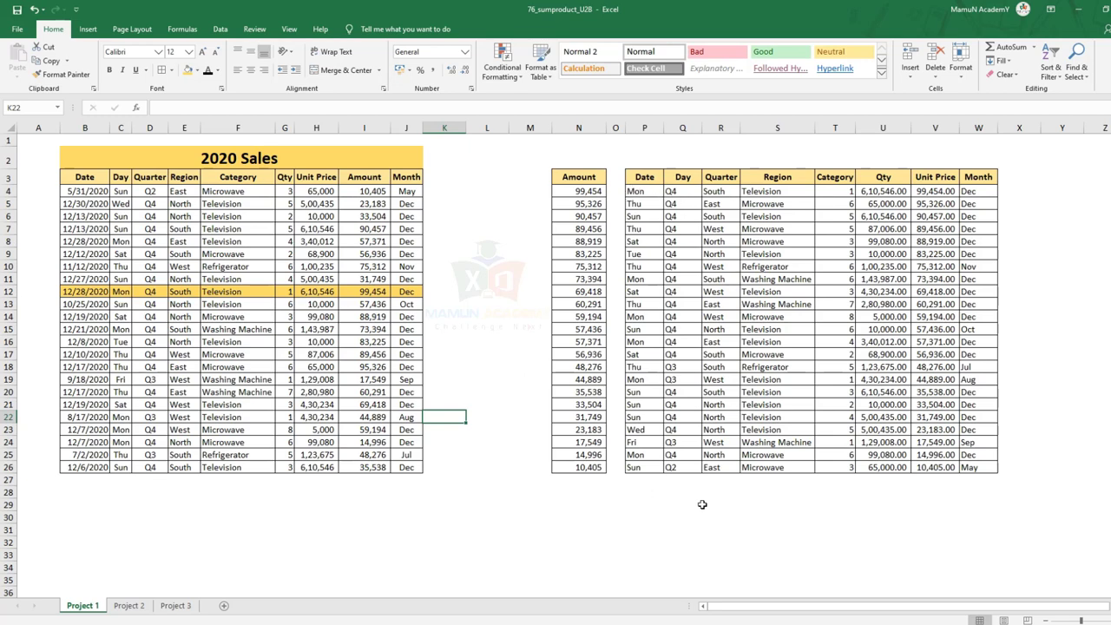
key(F9)
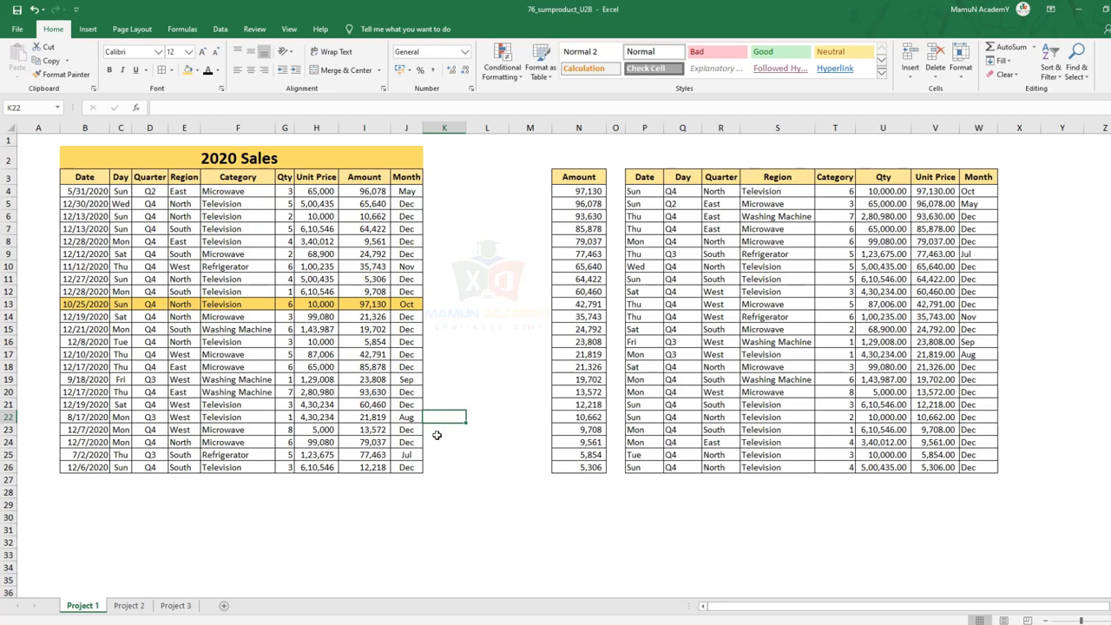
Step: On Project 3, sort districts by Area (km2) largest to smallest, putting Rangamati District's 6116 first
click(186, 605)
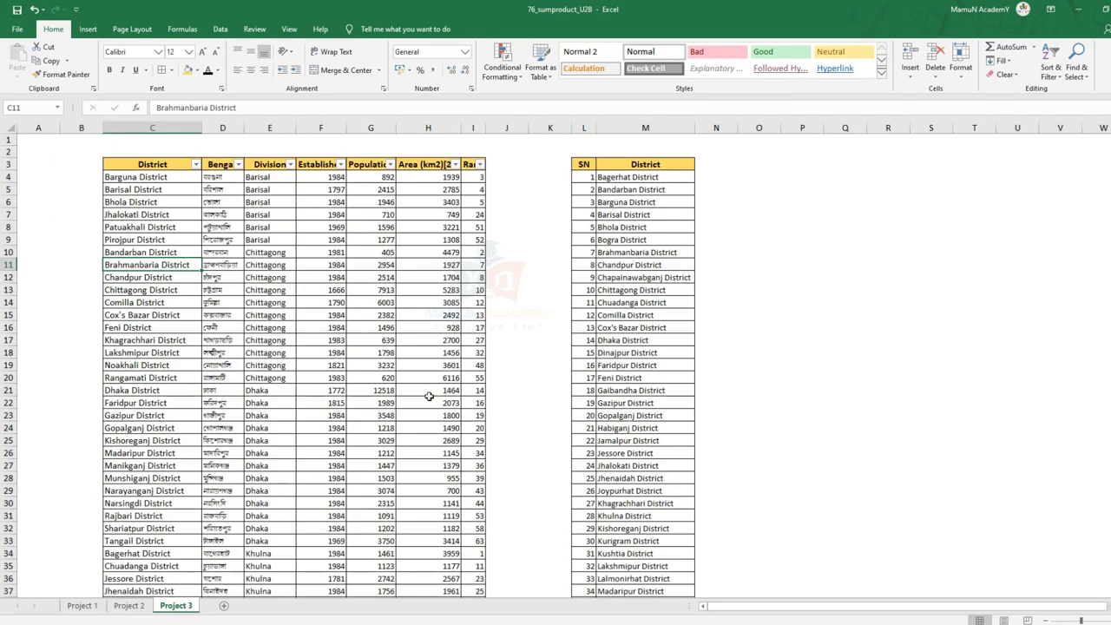
click(141, 606)
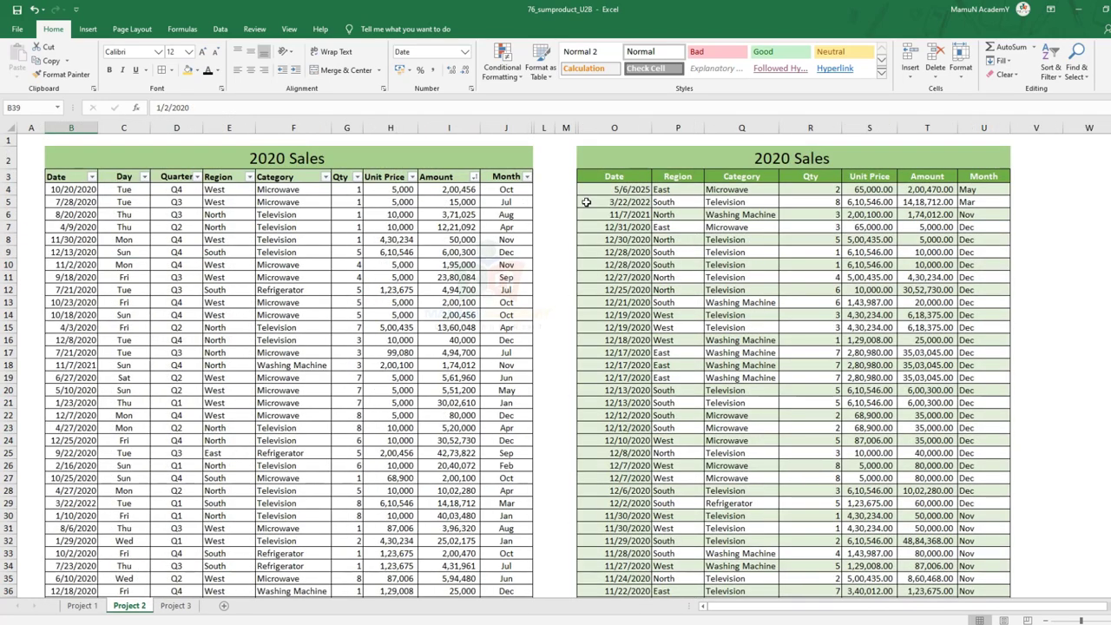
click(72, 609)
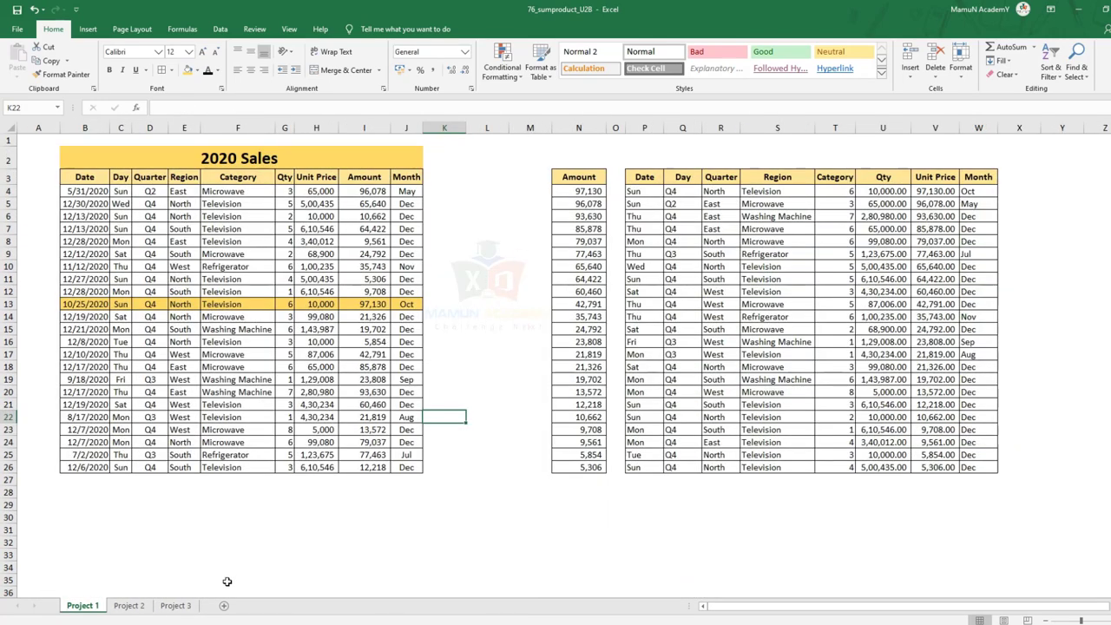
click(184, 607)
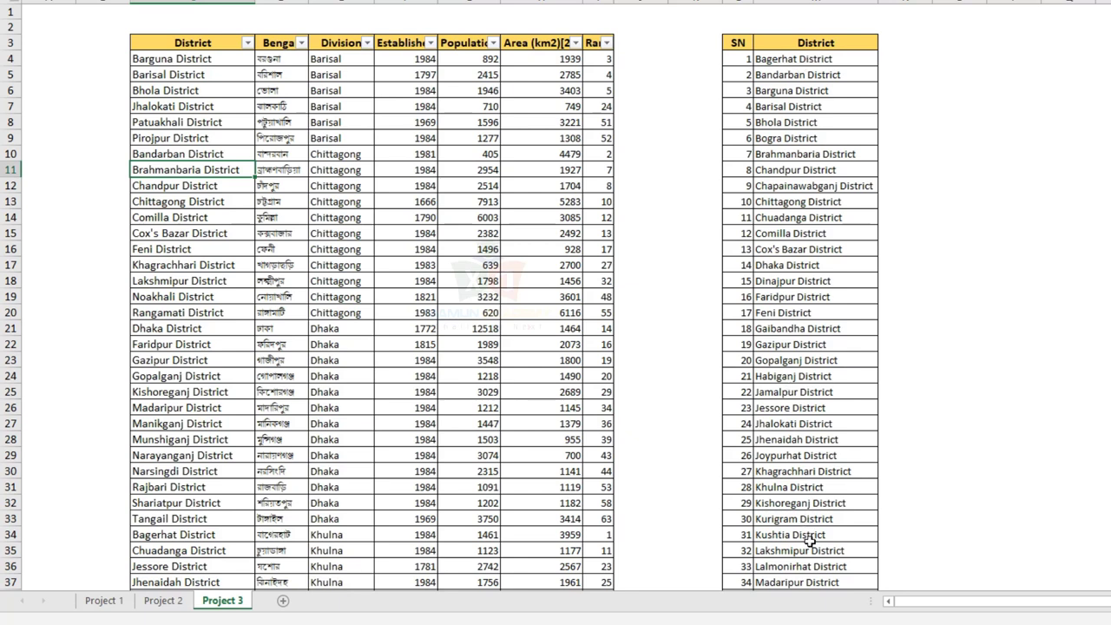
click(222, 58)
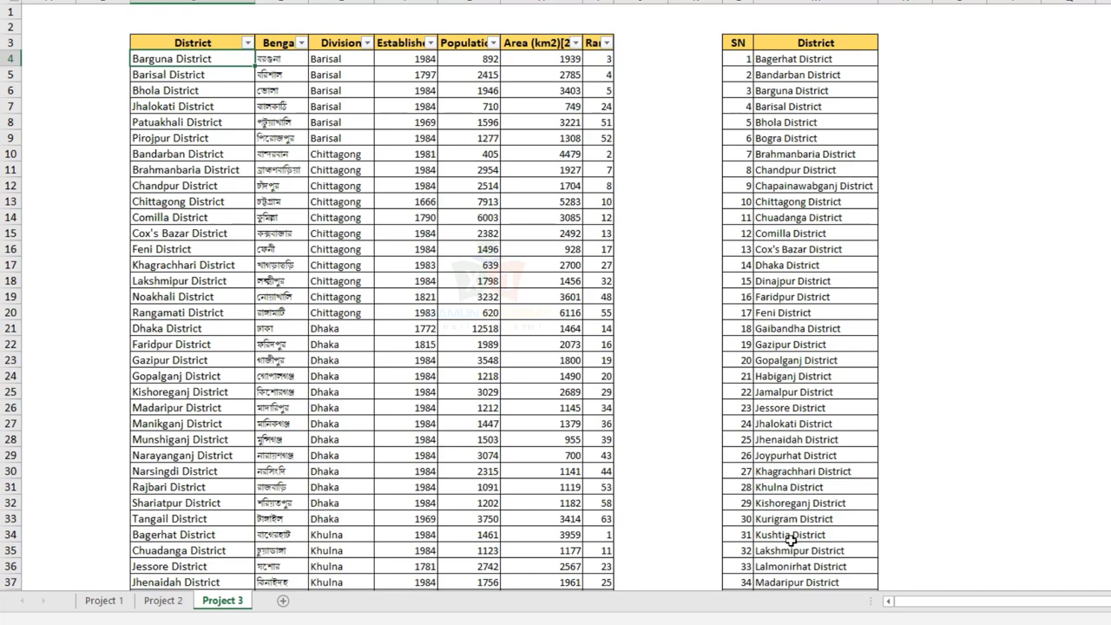
click(575, 42)
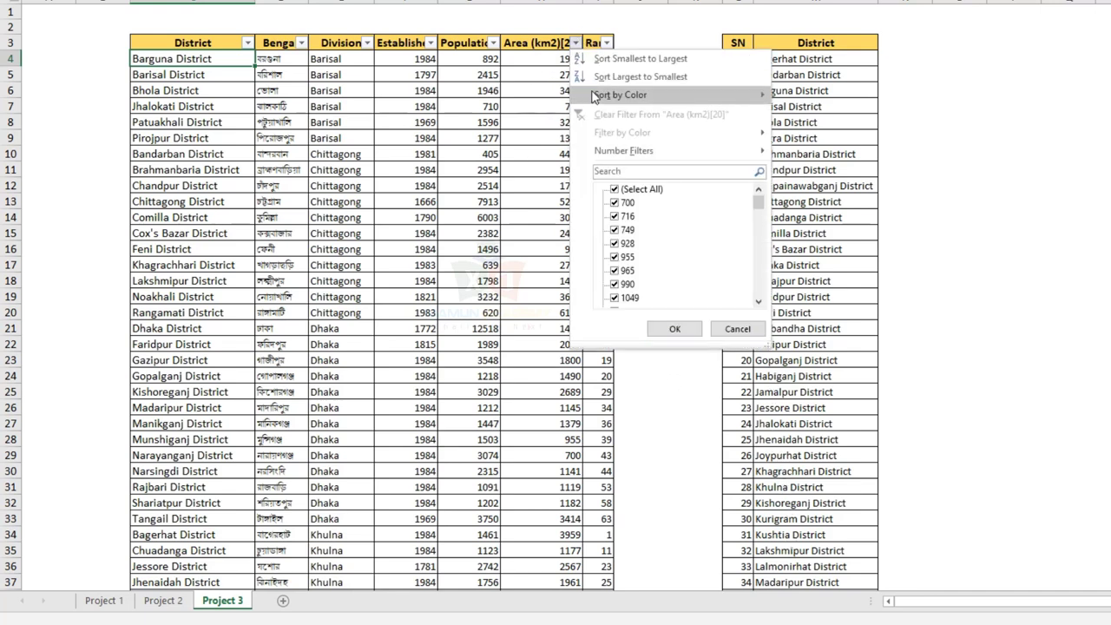
key(Escape)
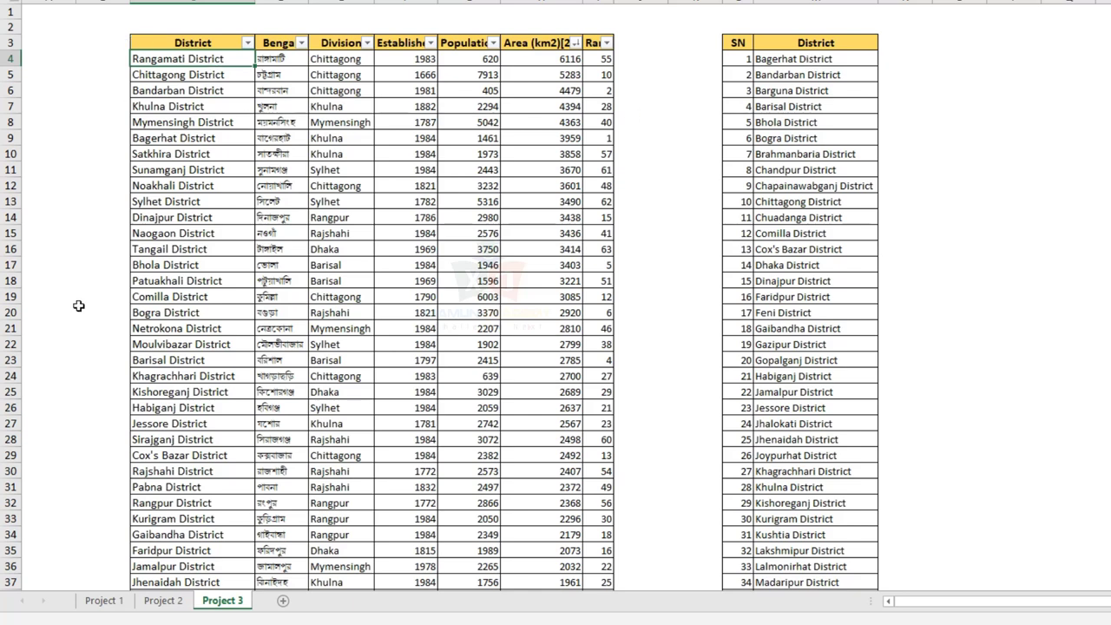
Step: Rename Bogra District in A20 to a trial name, then undo it back to Bogra District
click(187, 314)
text(Al Mamun)
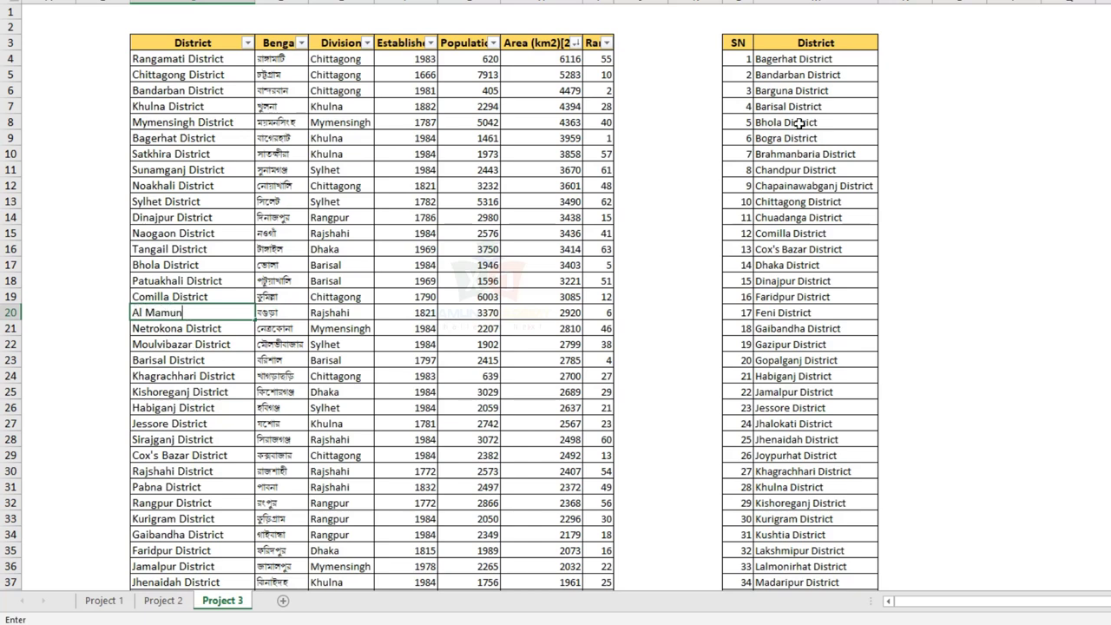
click(1012, 75)
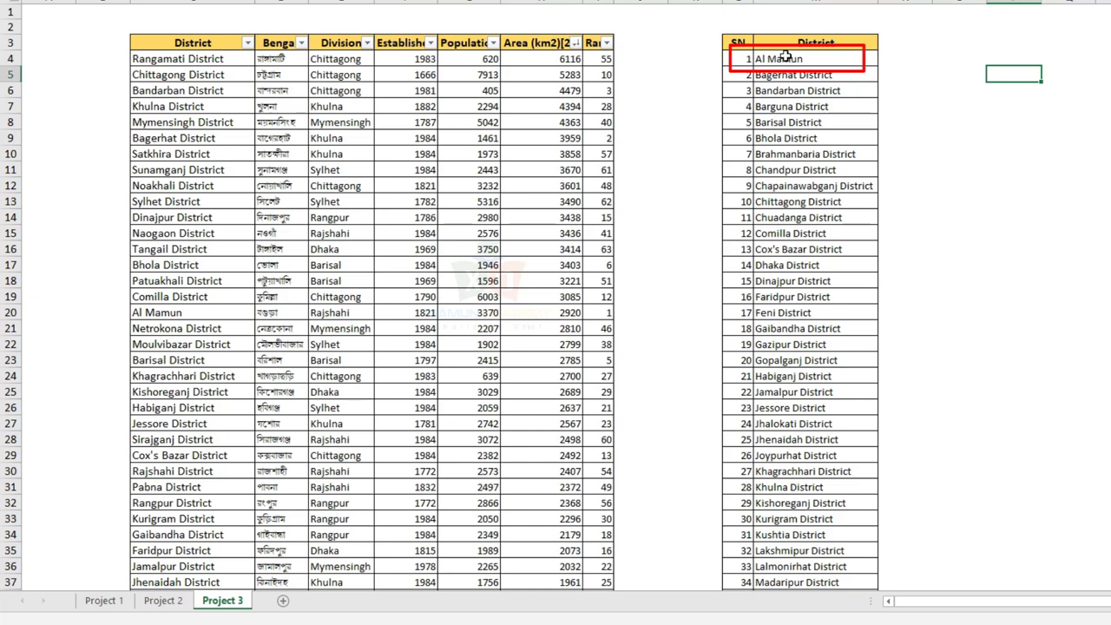
click(167, 312)
key(ctrl+z)
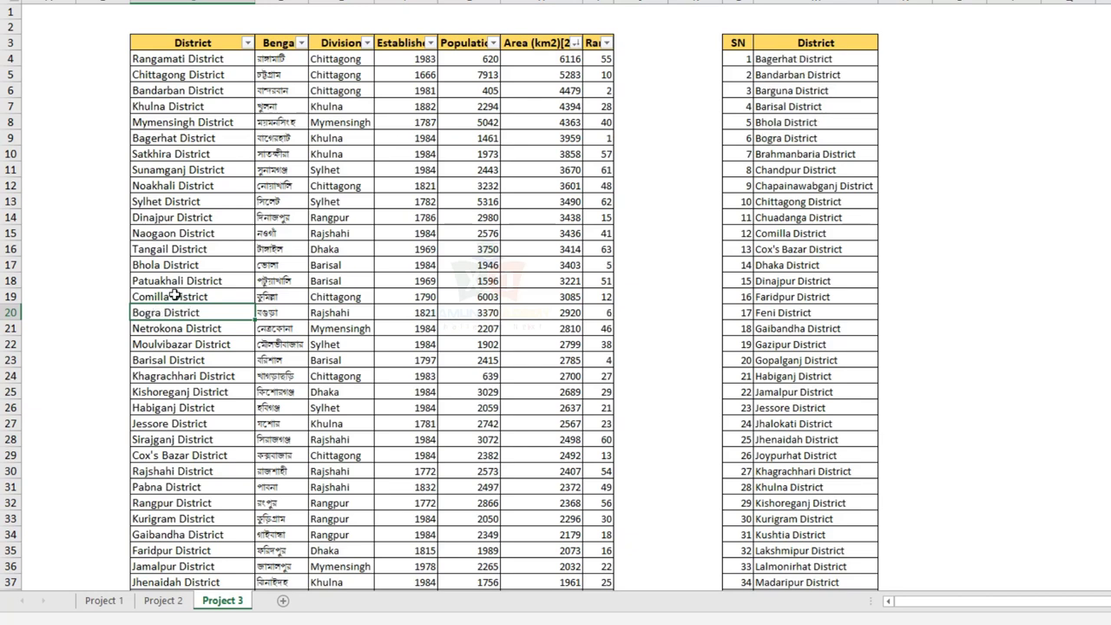
Step: Rename cell A32 to Canada and cell A12 to Alam
click(184, 470)
click(185, 503)
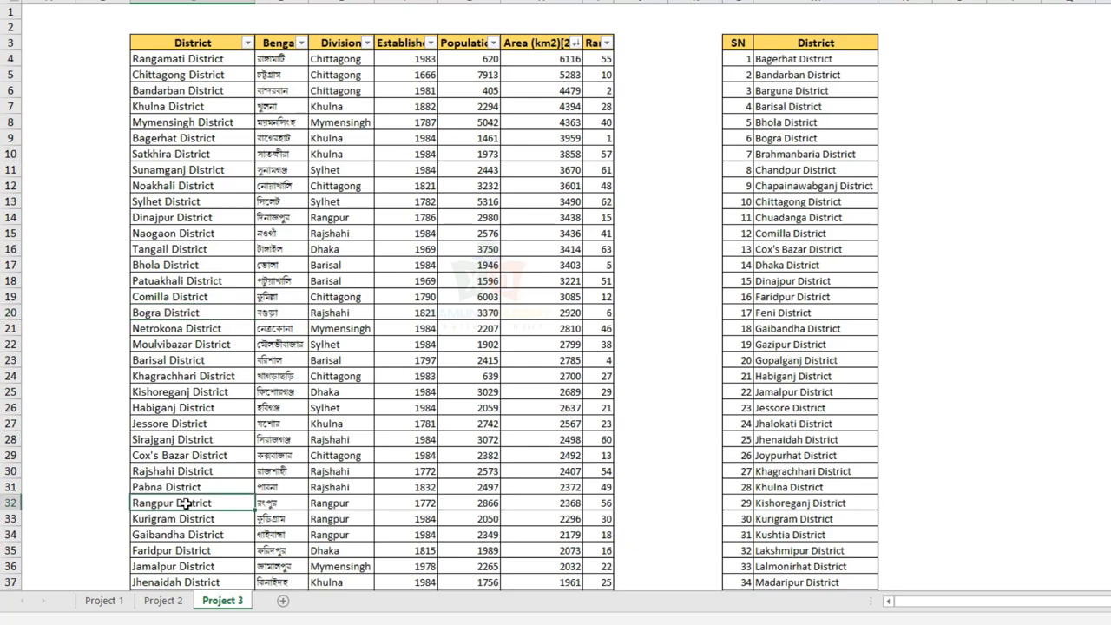
text(Canada)
key(Return)
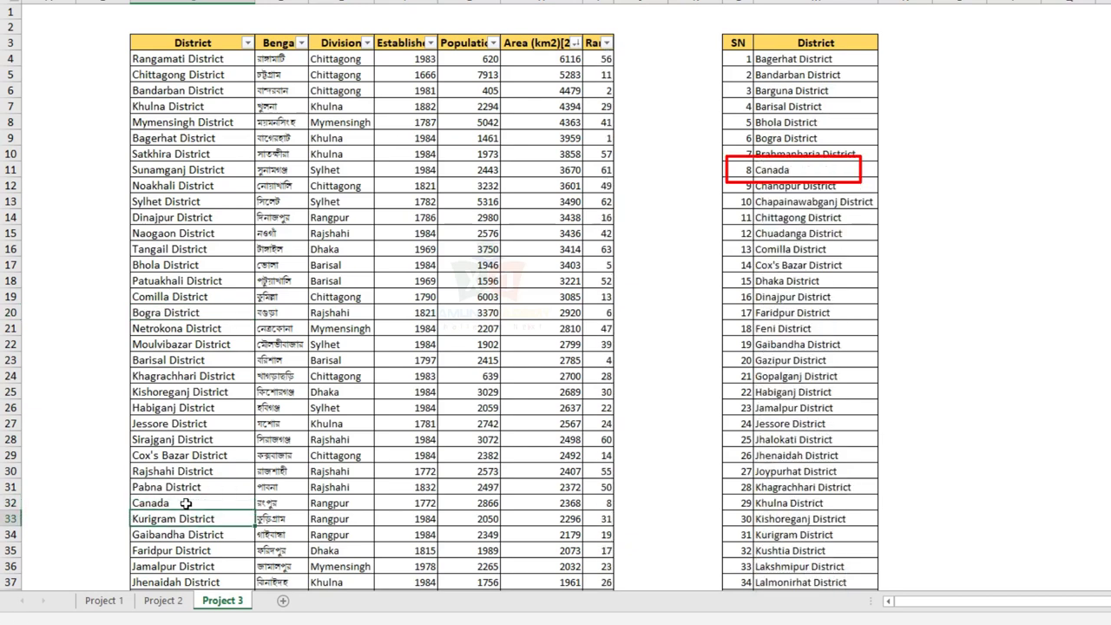
click(178, 185)
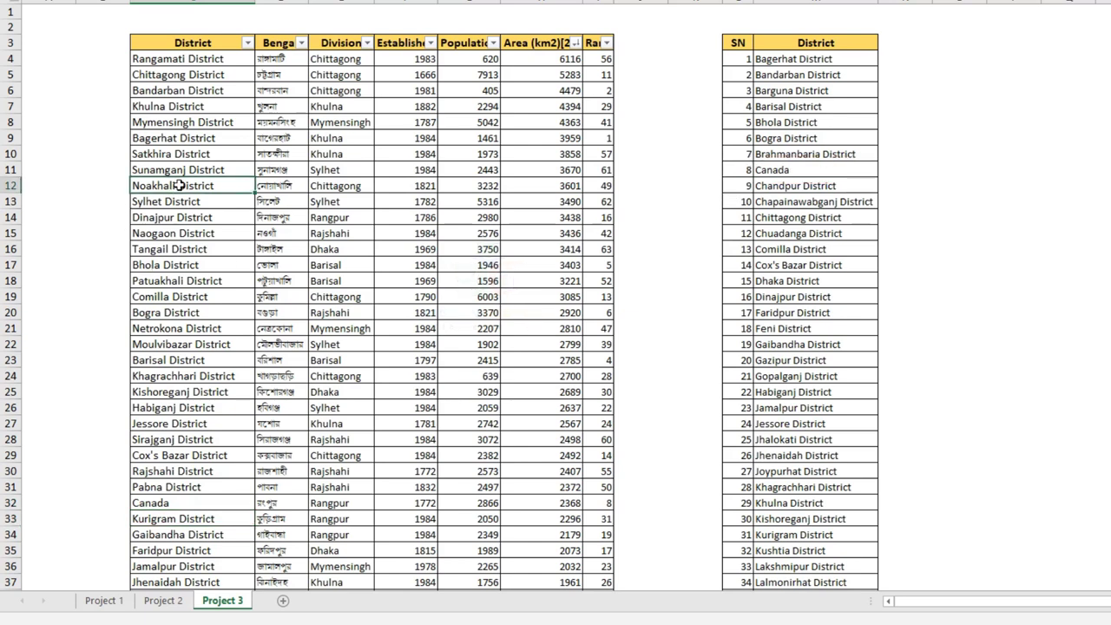
text(Al)
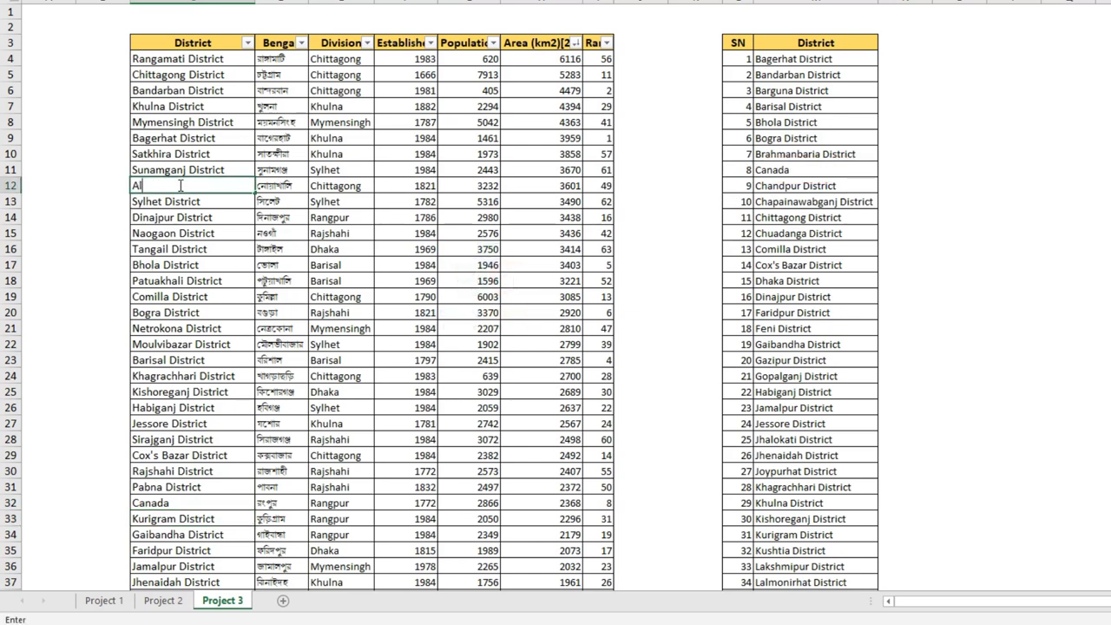
text(am)
key(Return)
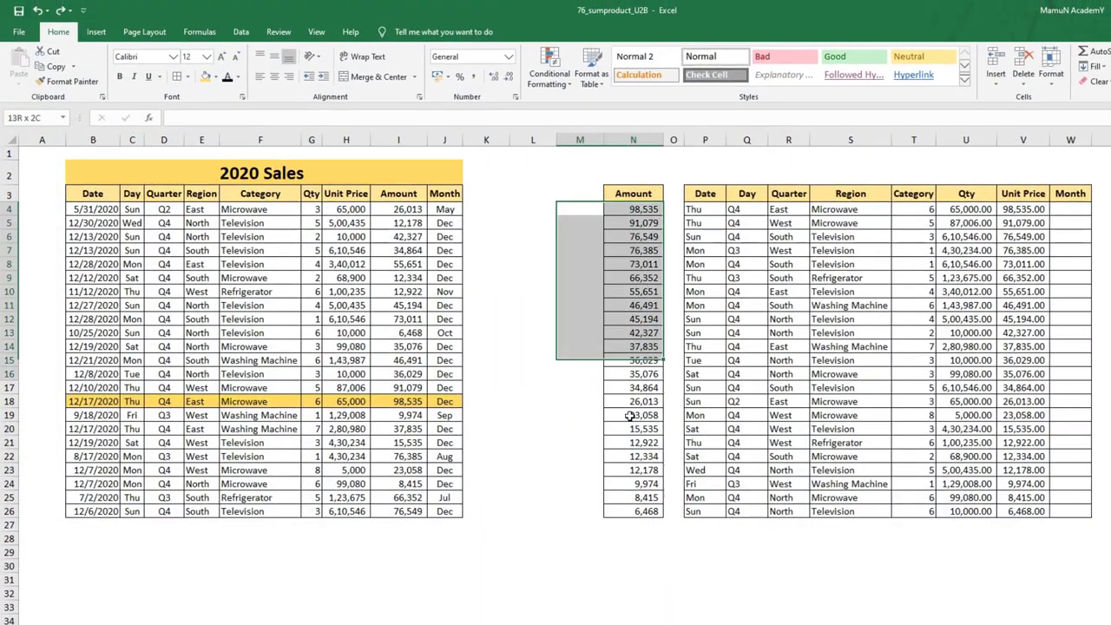
Step: Delete the old results in M4:N26, then review the Amount column I and Date column B
drag(649, 351, 648, 511)
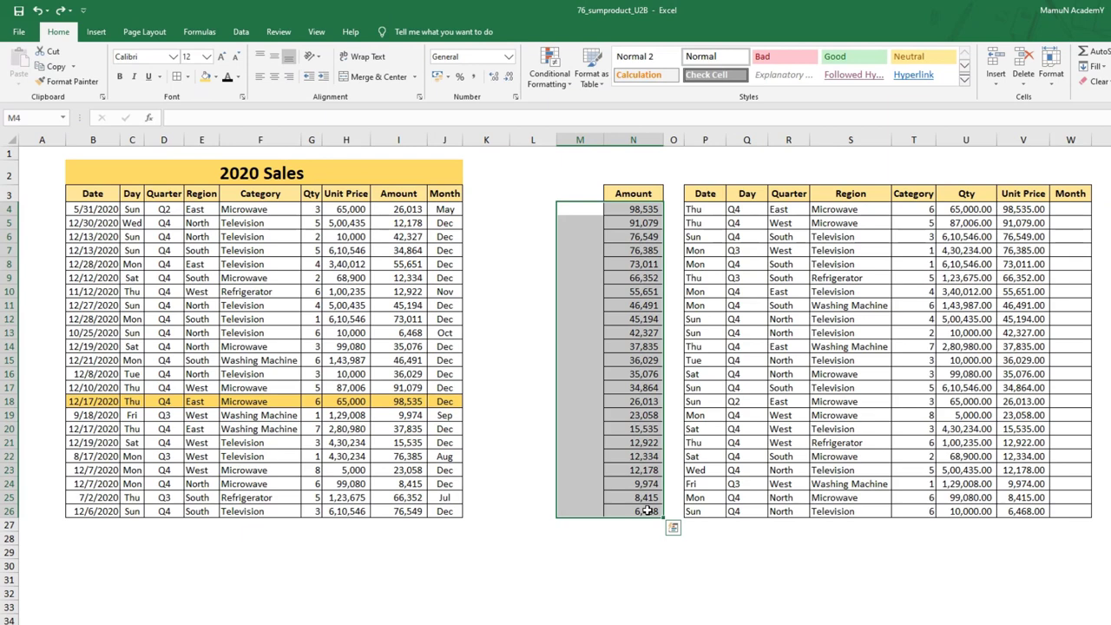
key(Delete)
click(668, 589)
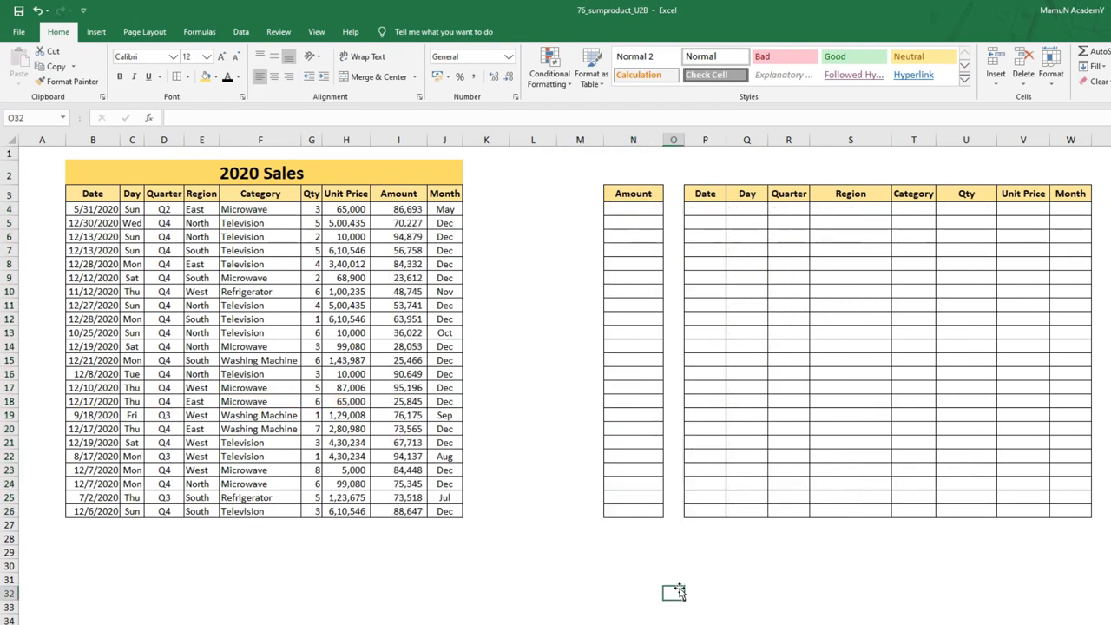
click(634, 210)
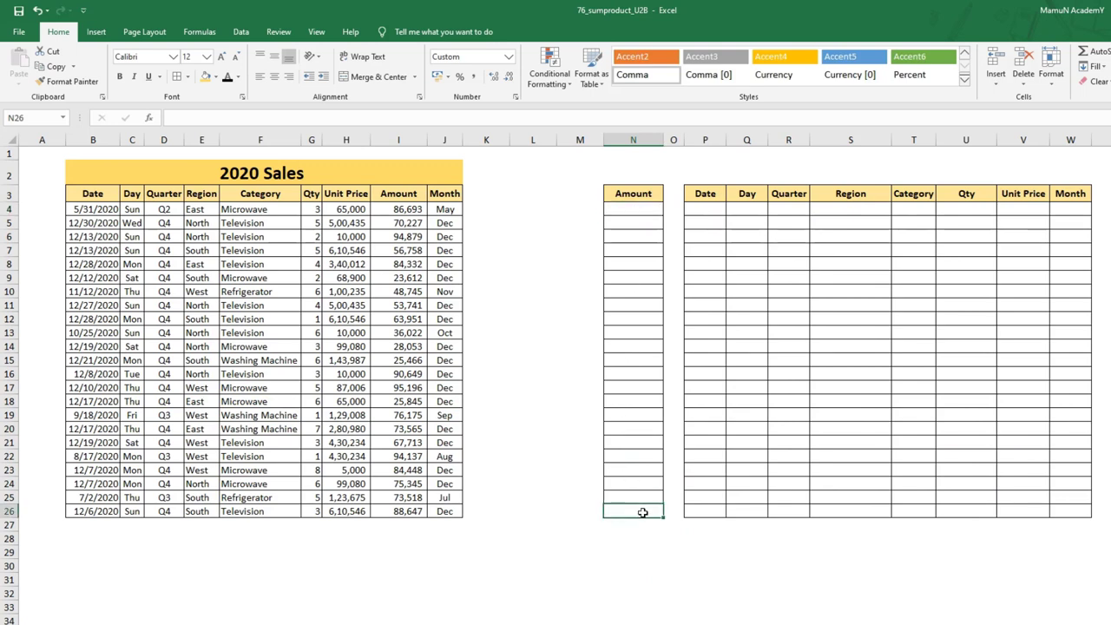
drag(402, 209, 402, 512)
drag(95, 211, 95, 512)
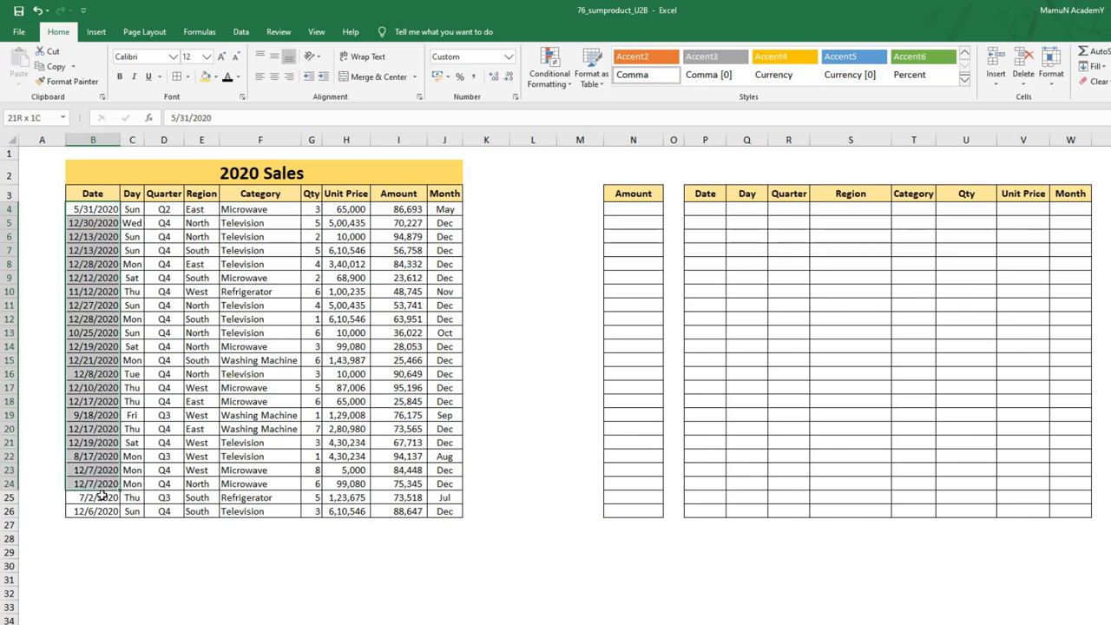
Step: Enter =LARGE($I$4:$I$26,1) in N4, returning 86,525 with its Refrigerator row
click(629, 211)
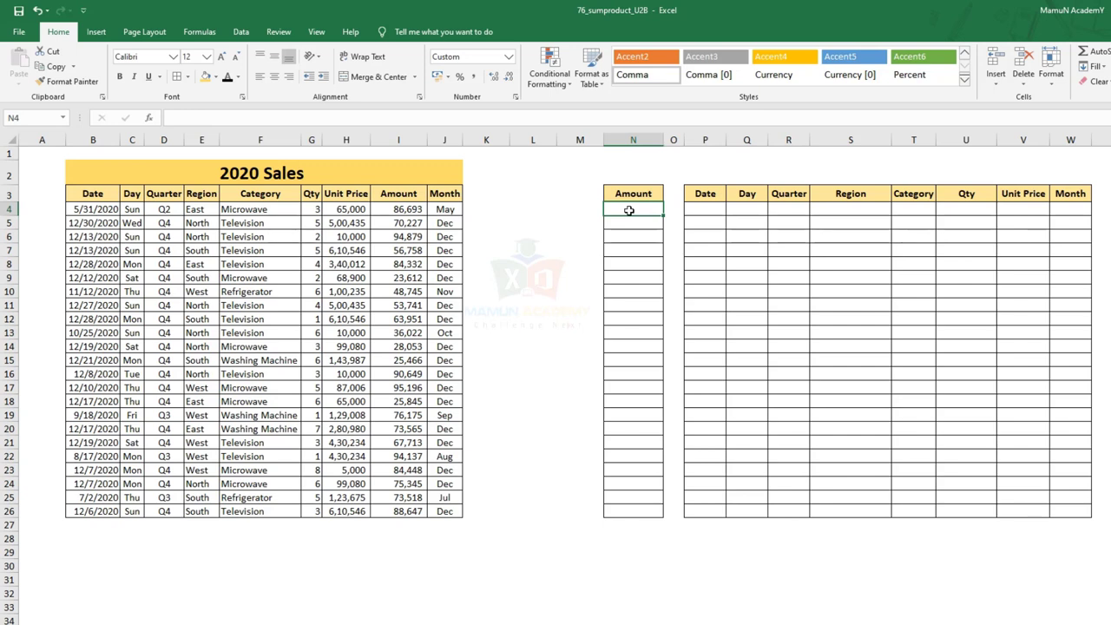
text(=)
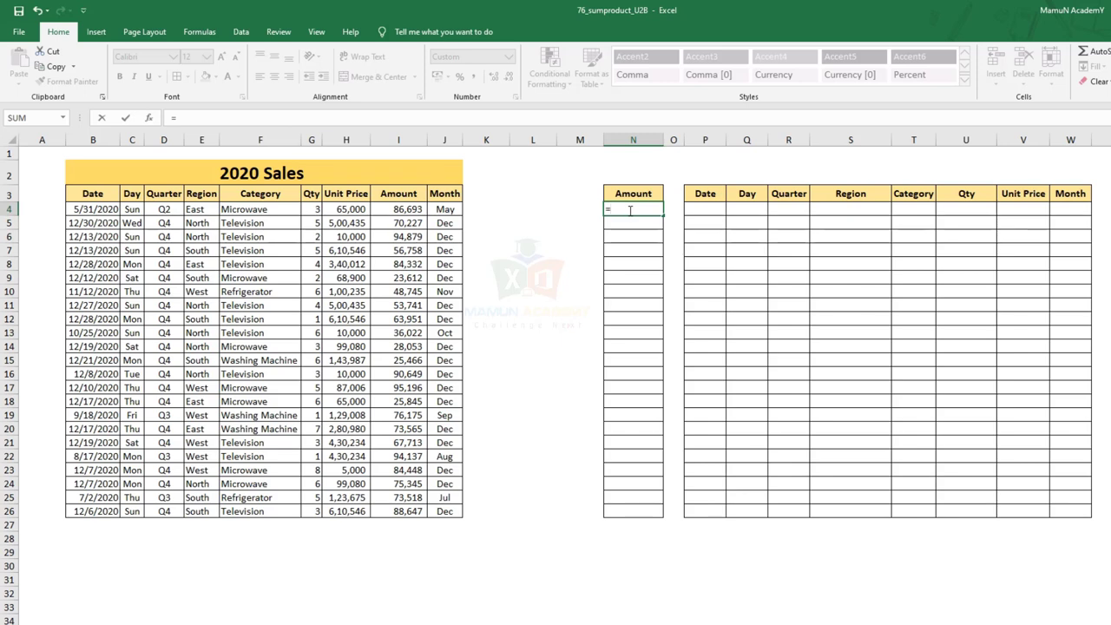
text(lar)
key(Tab)
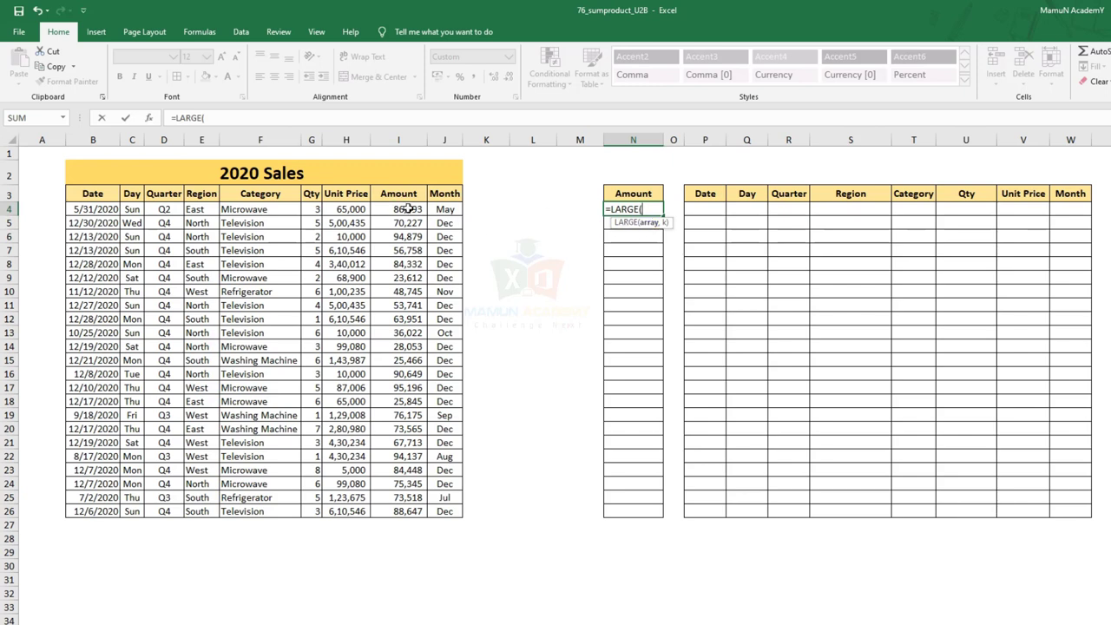
drag(403, 209, 382, 512)
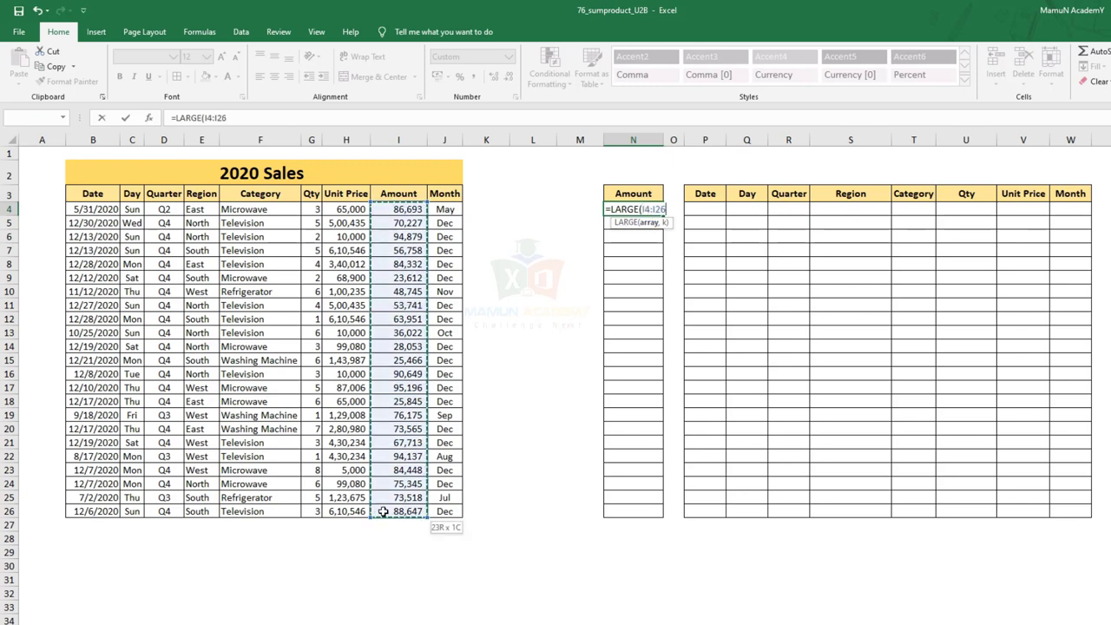
key(F4)
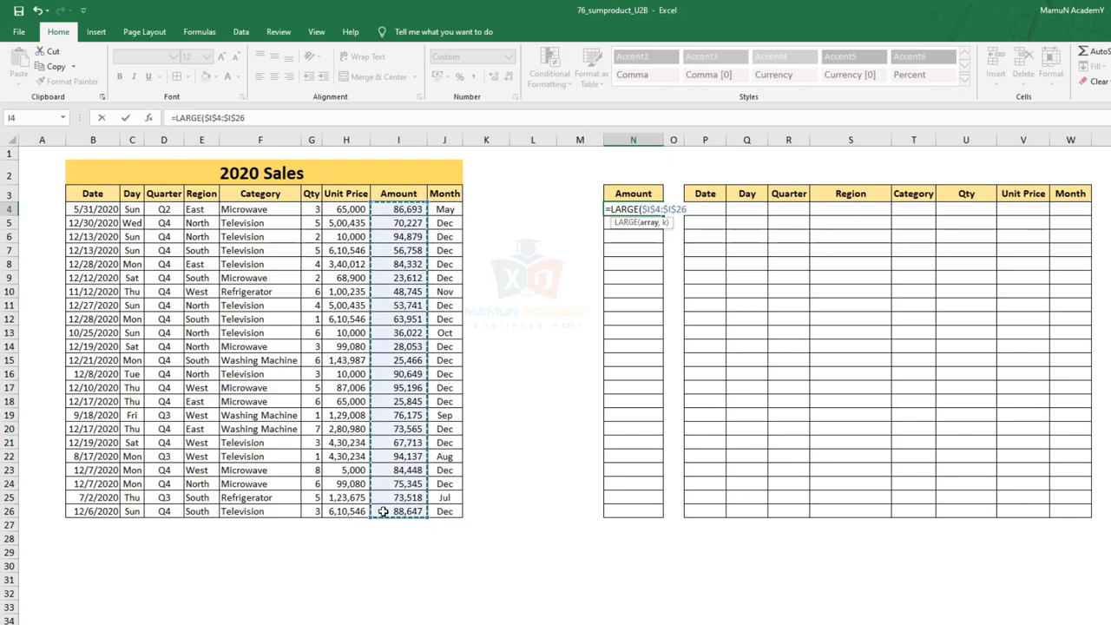
text(,)
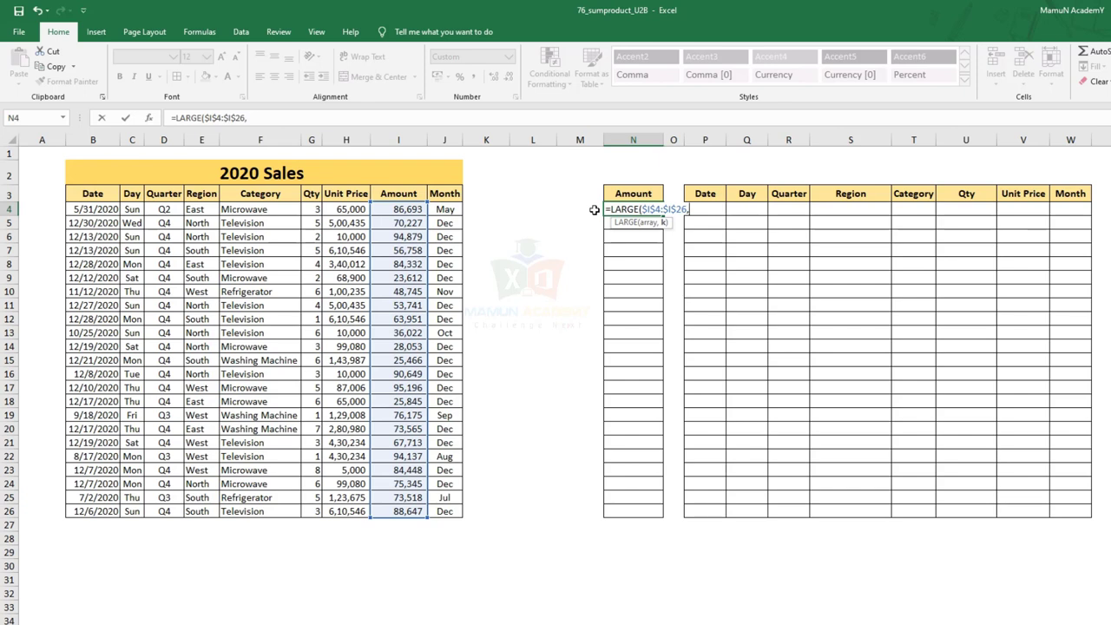
text(1)
key(Return)
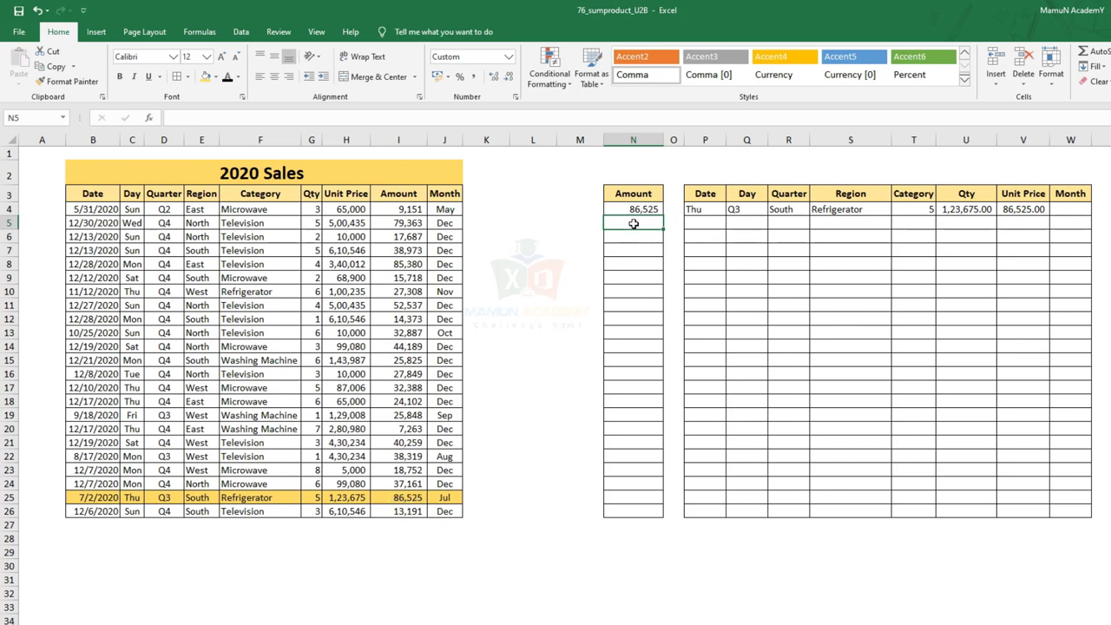
Step: Copy the LARGE formula into N5 and change its k value to 2
click(634, 210)
drag(663, 215, 664, 230)
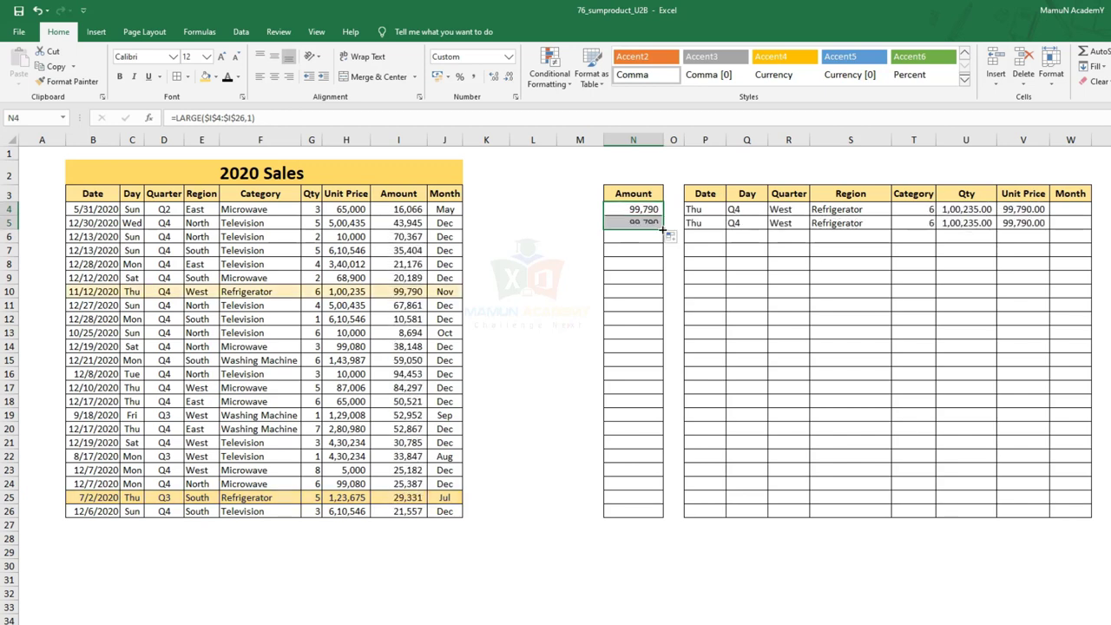
double_click(645, 223)
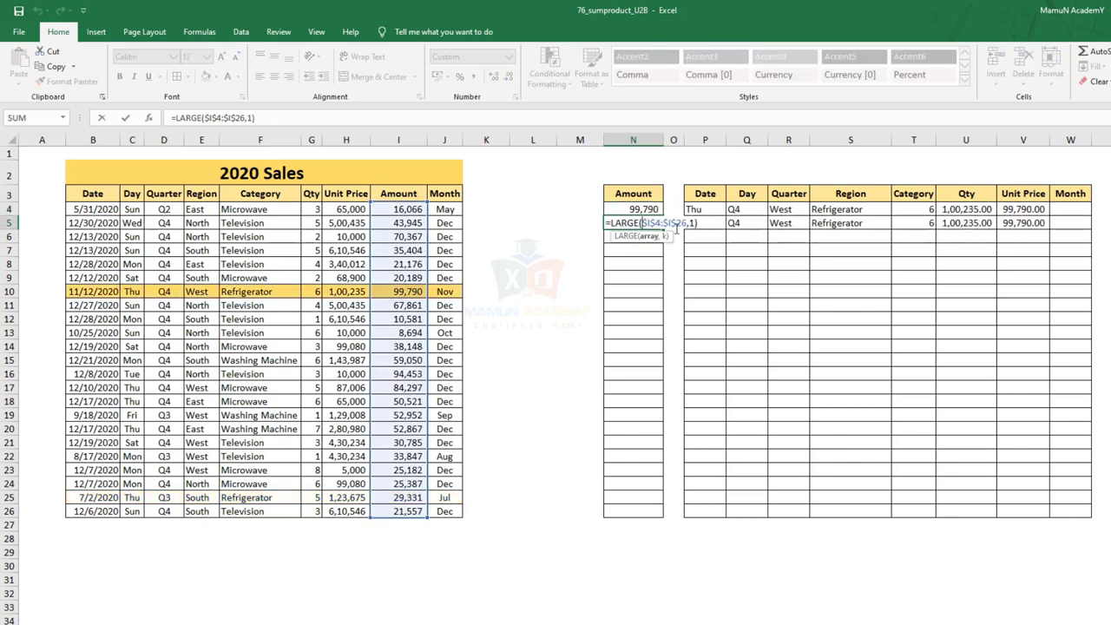
key(BackSpace)
text(2)
key(Return)
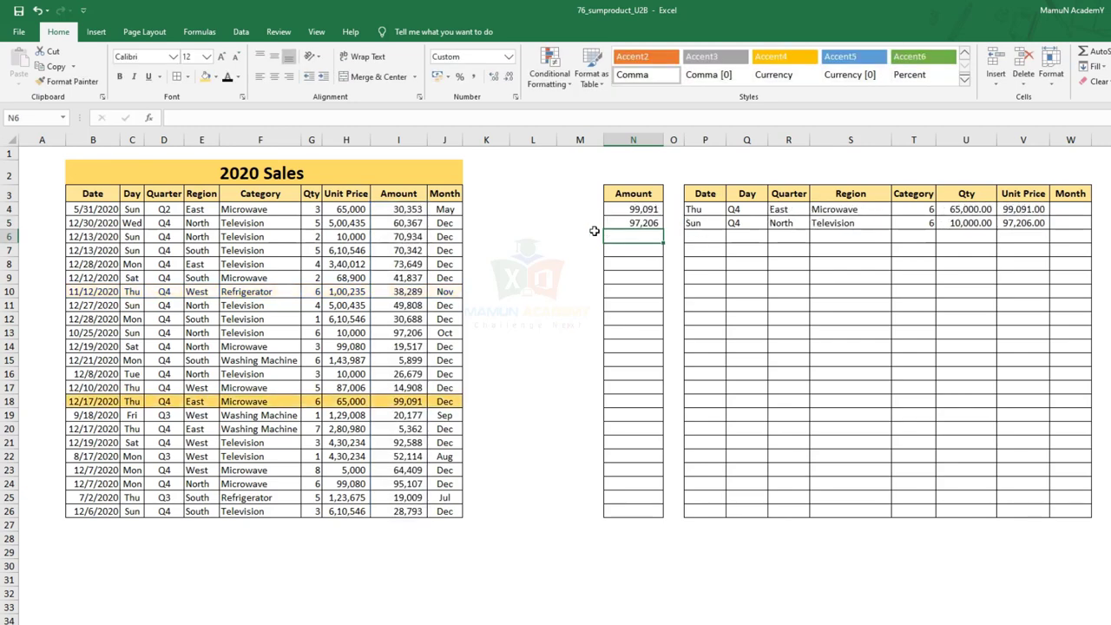
Step: Enter ranks 1 and 2 in M4:M5, extend the series to 23, and clear N4:N5
click(592, 210)
text(1)
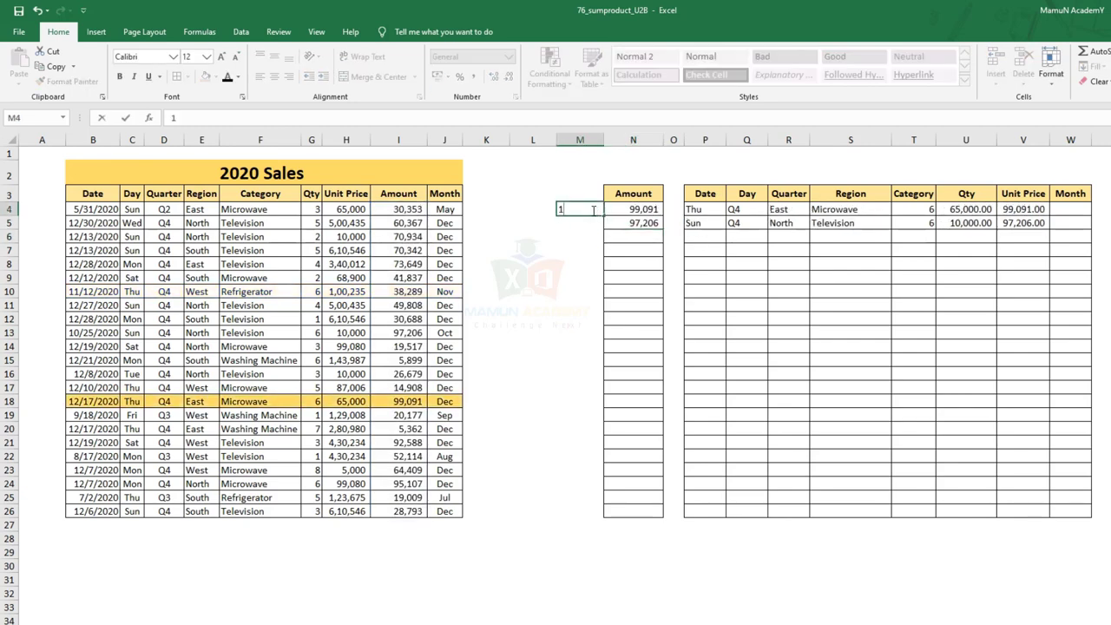
text(2)
key(Return)
text(2)
key(Return)
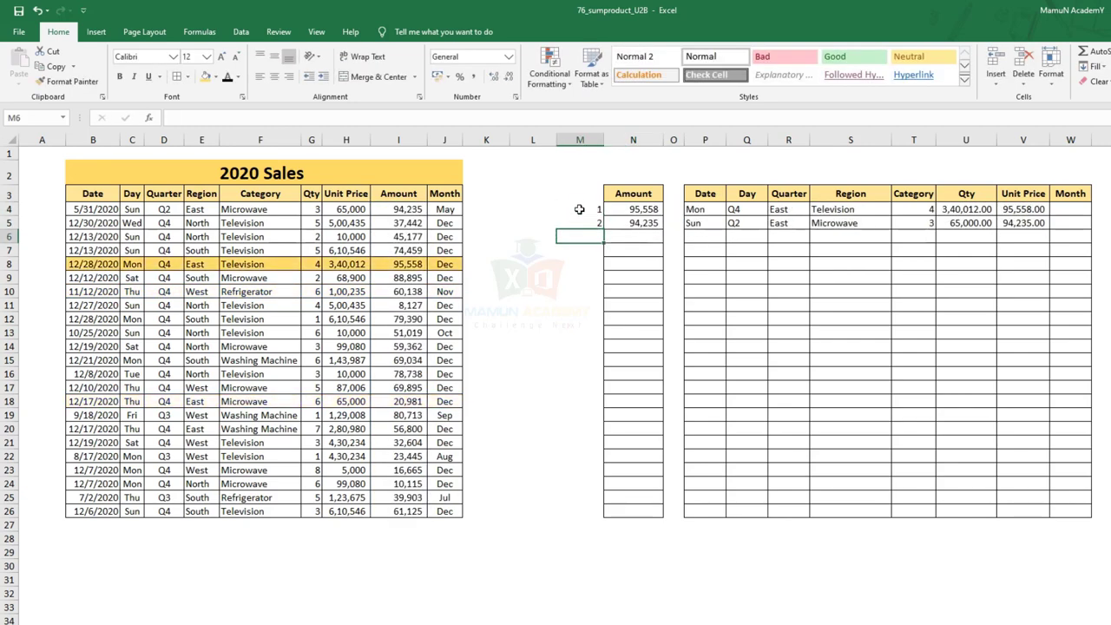
mouse_move(580, 210)
mouse_down()
mouse_move(591, 227)
mouse_move(603, 517)
mouse_up()
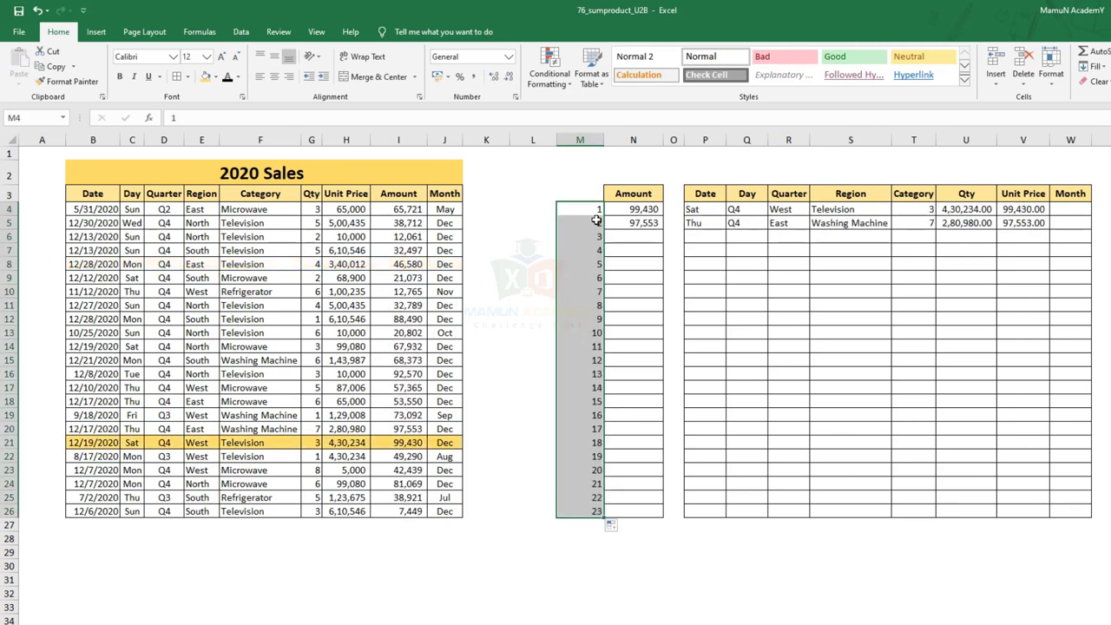
drag(631, 209, 638, 223)
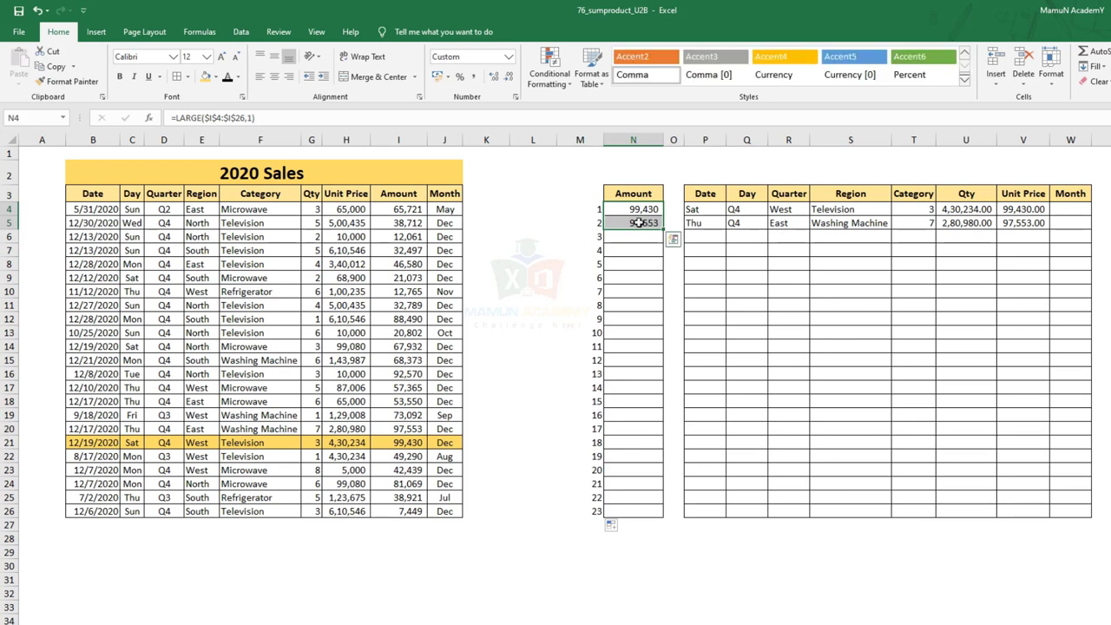
key(Delete)
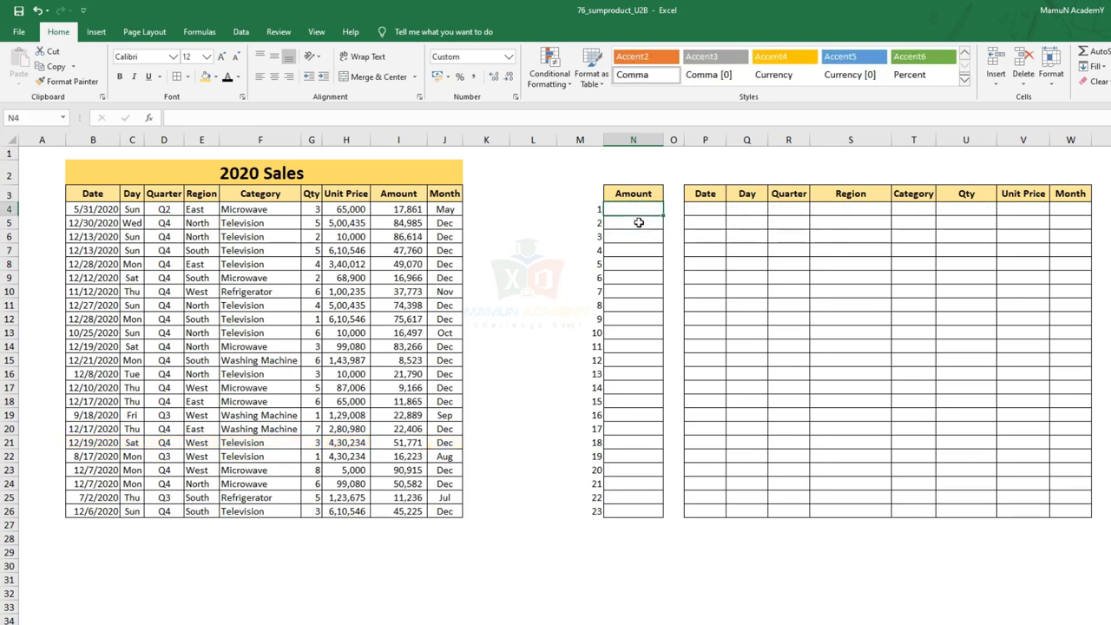
Step: Enter =LARGE($I$4:$I$26,M4) in N4 and fill it to N26, topped by 93,392
text(=lar)
key(Tab)
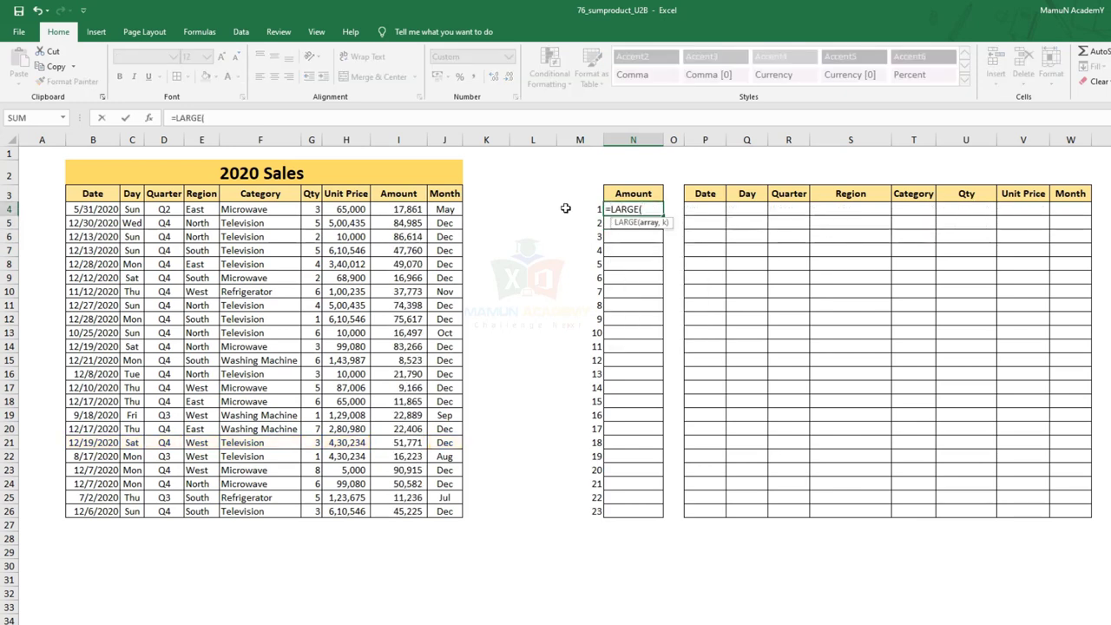
drag(405, 212, 407, 508)
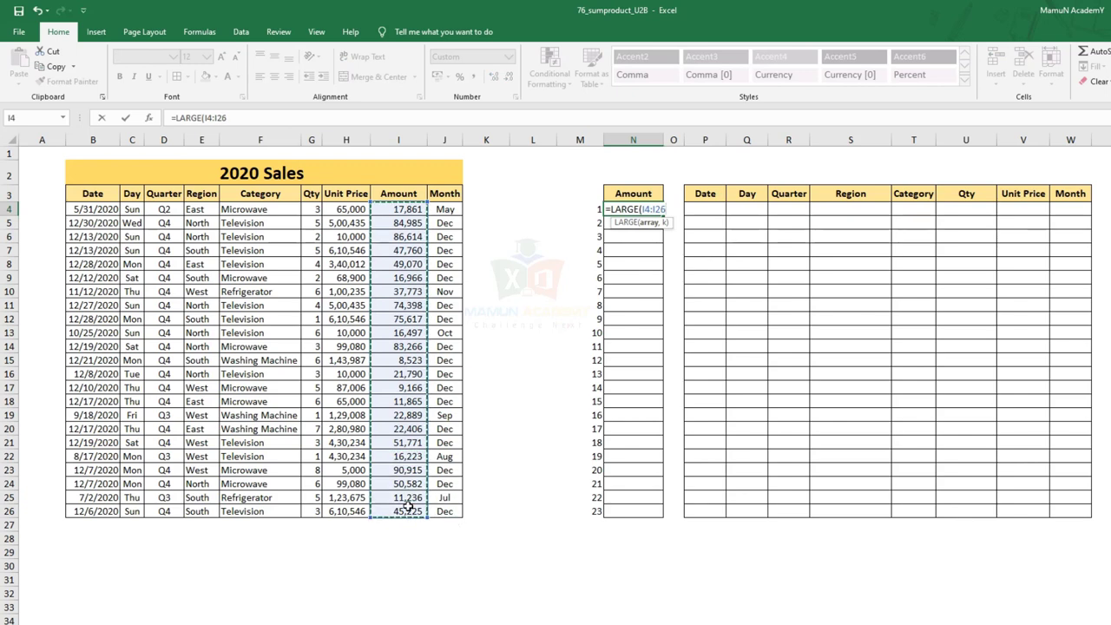
key(F4)
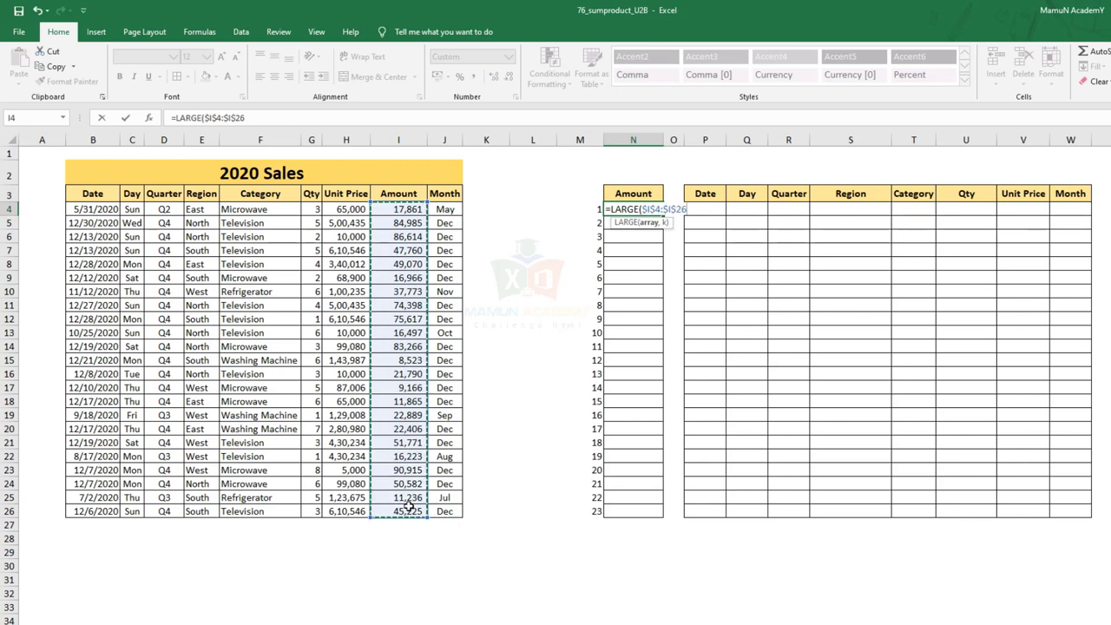
text(,)
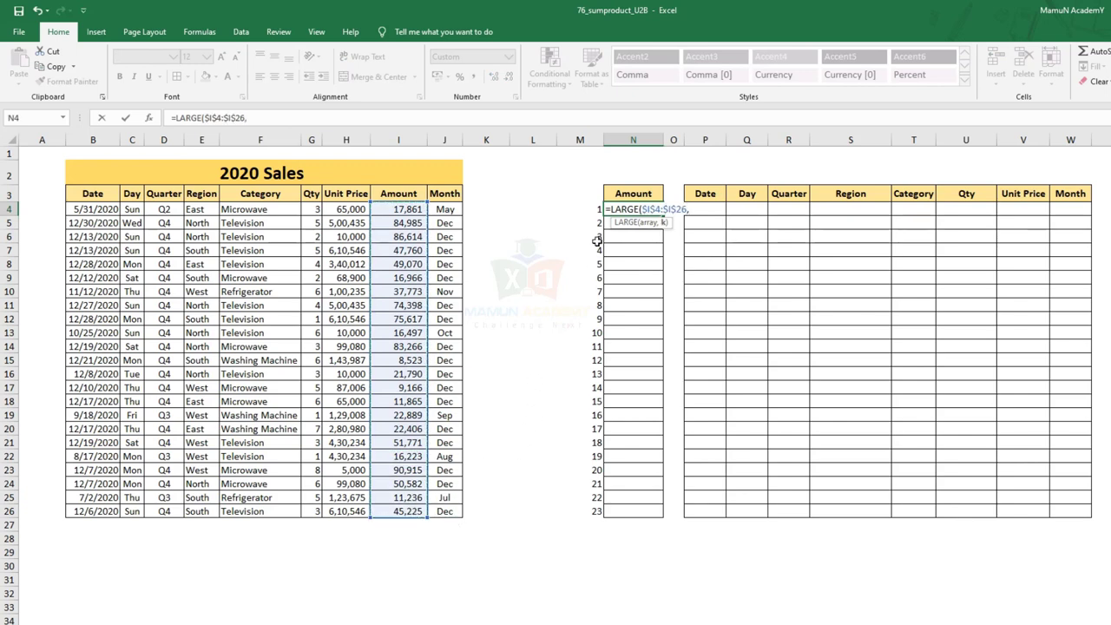
drag(597, 208, 597, 250)
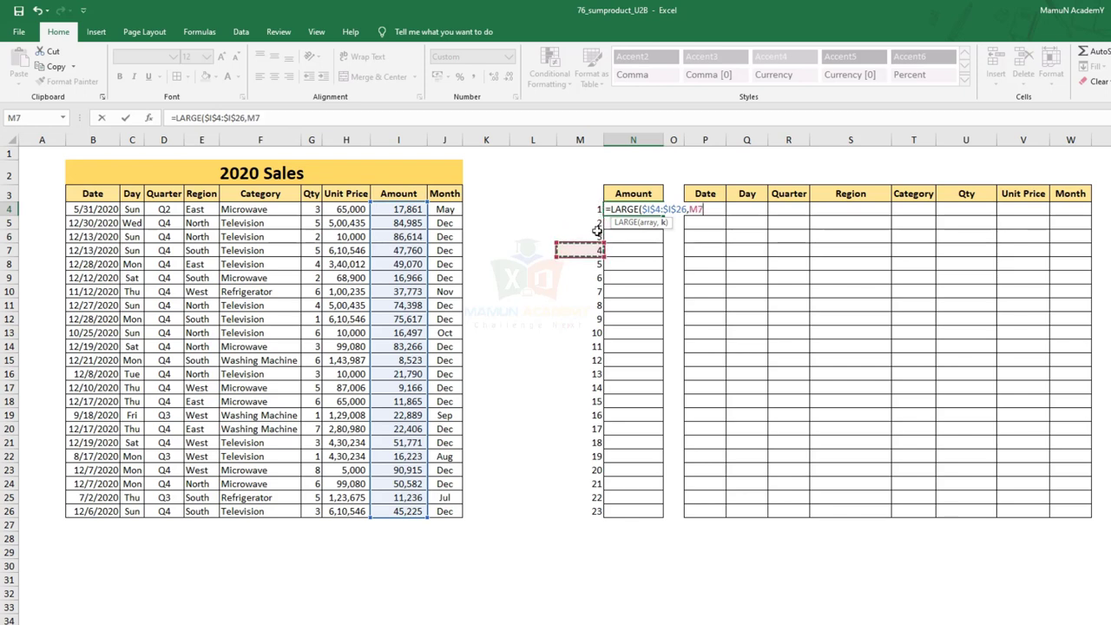
click(597, 209)
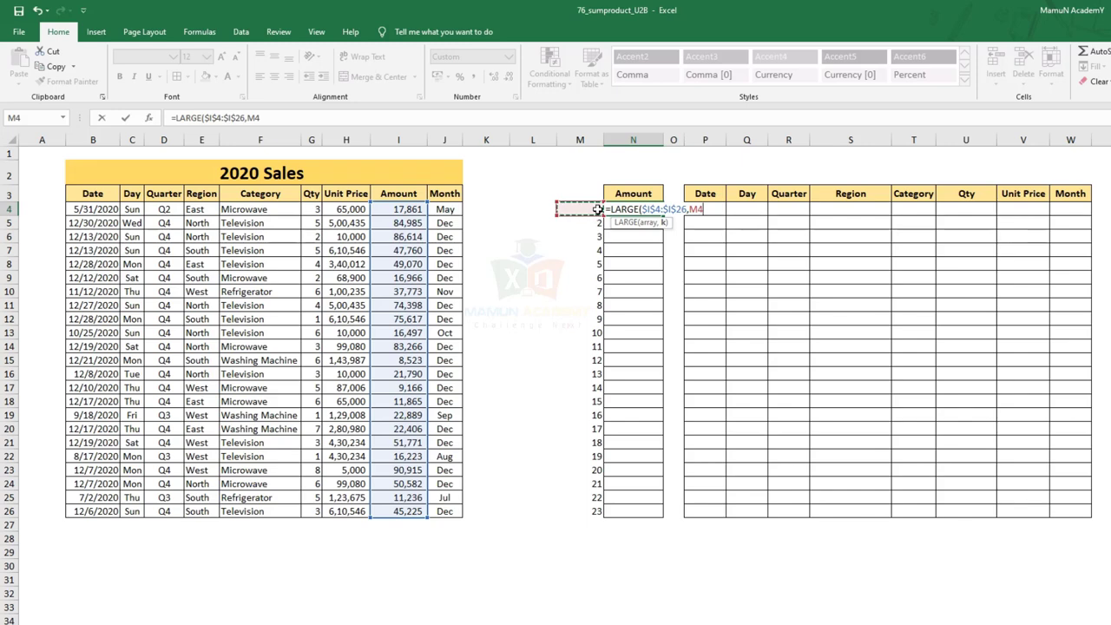
key(ctrl+Return)
drag(665, 215, 645, 513)
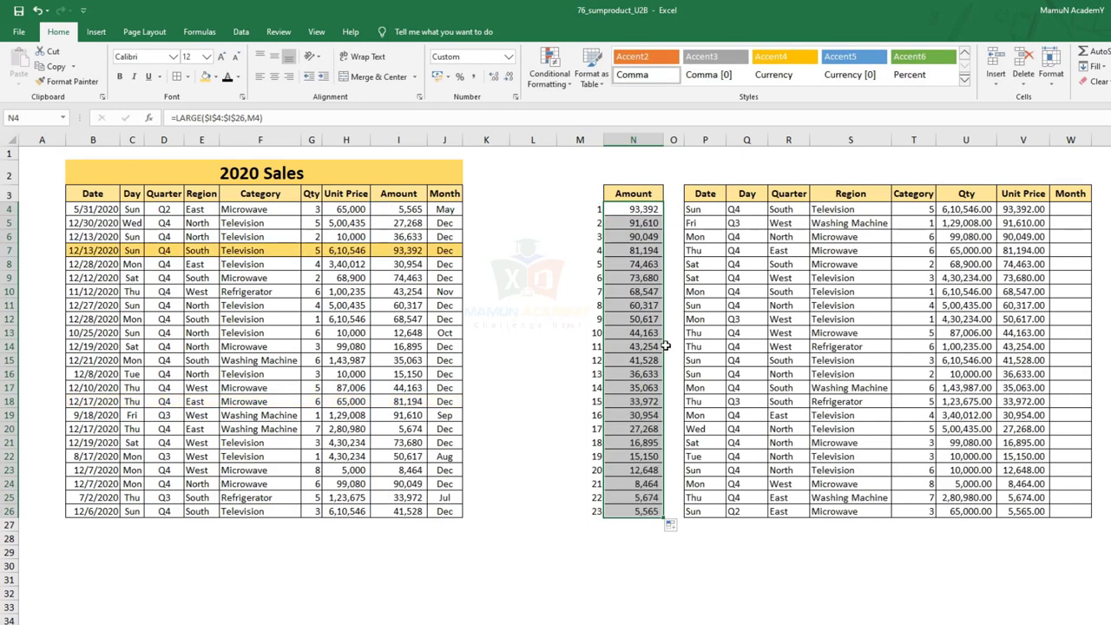
click(641, 552)
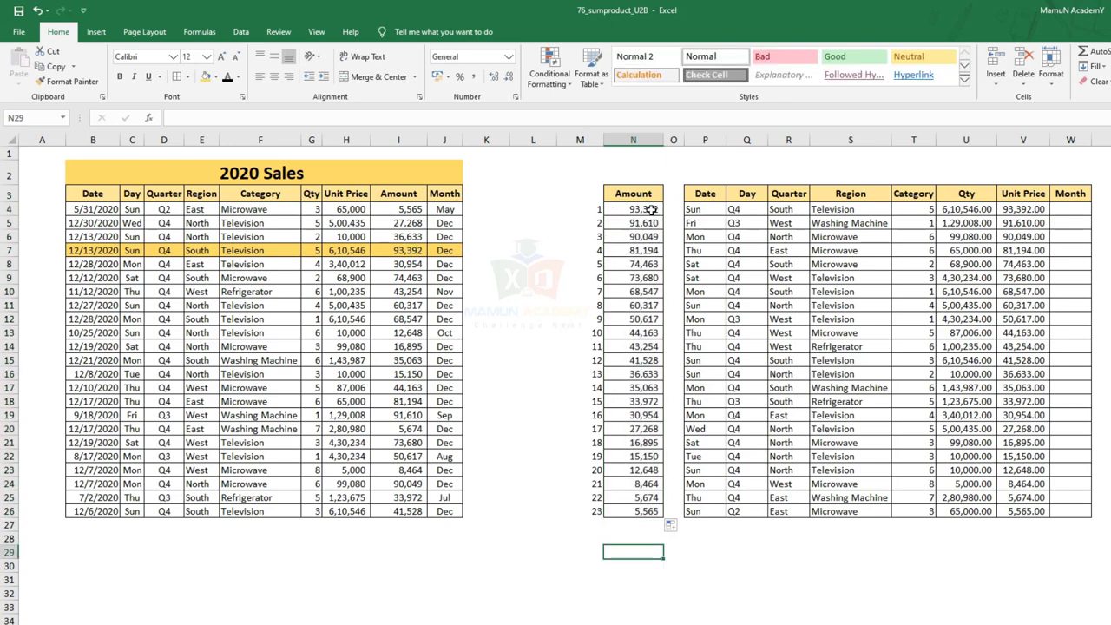
click(642, 210)
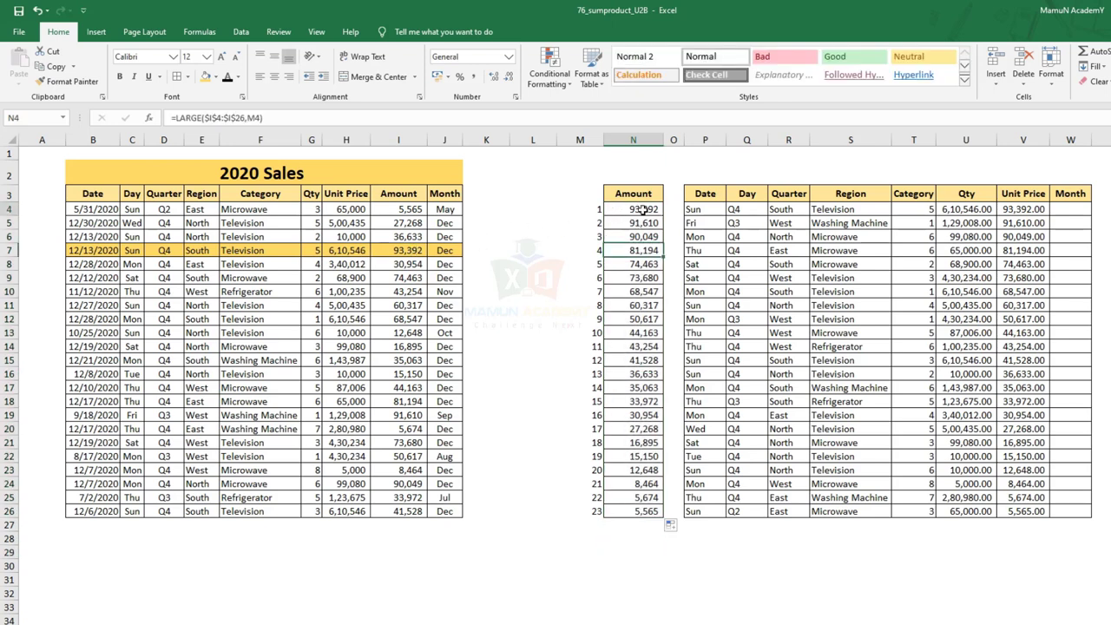
Step: Check the N4:N26 formulas, then delete the rank numbers in column M and the LARGE results
click(638, 513)
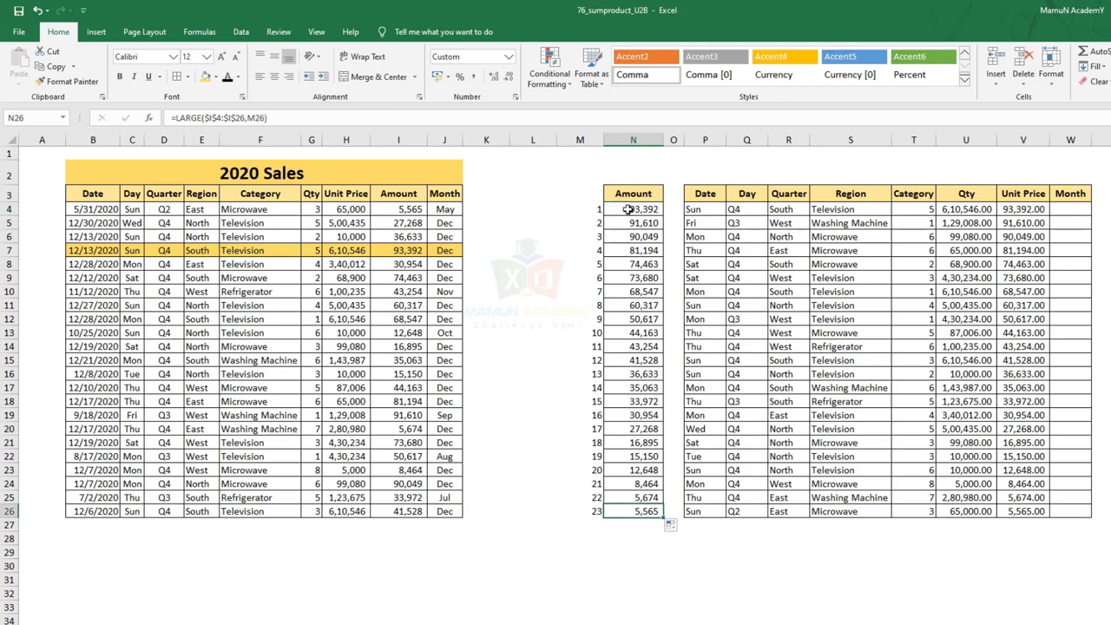
drag(628, 209, 633, 510)
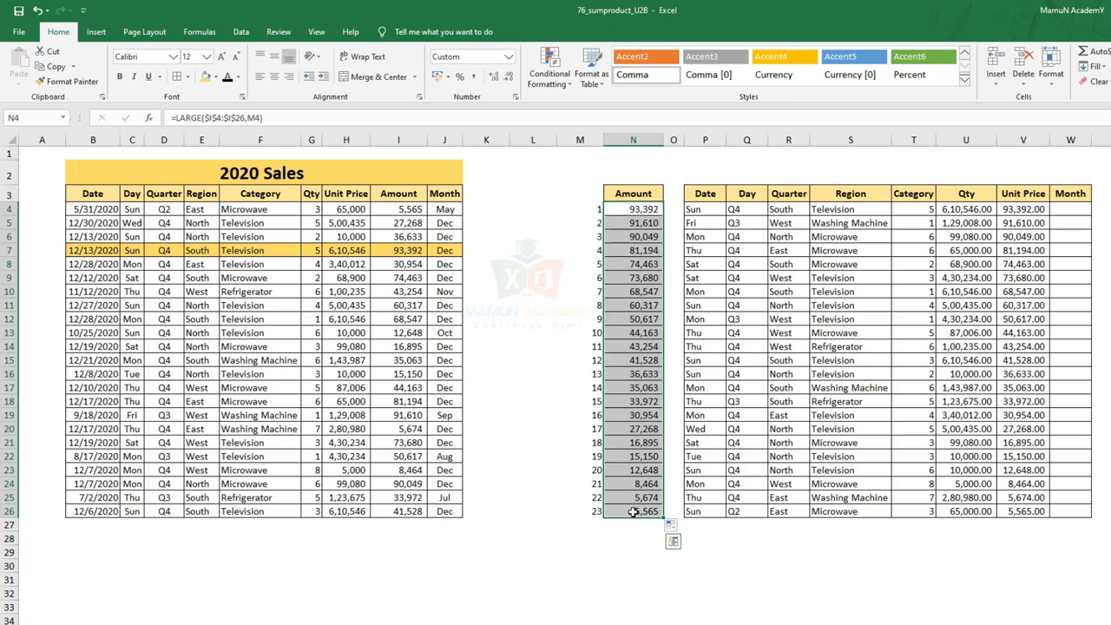
click(673, 538)
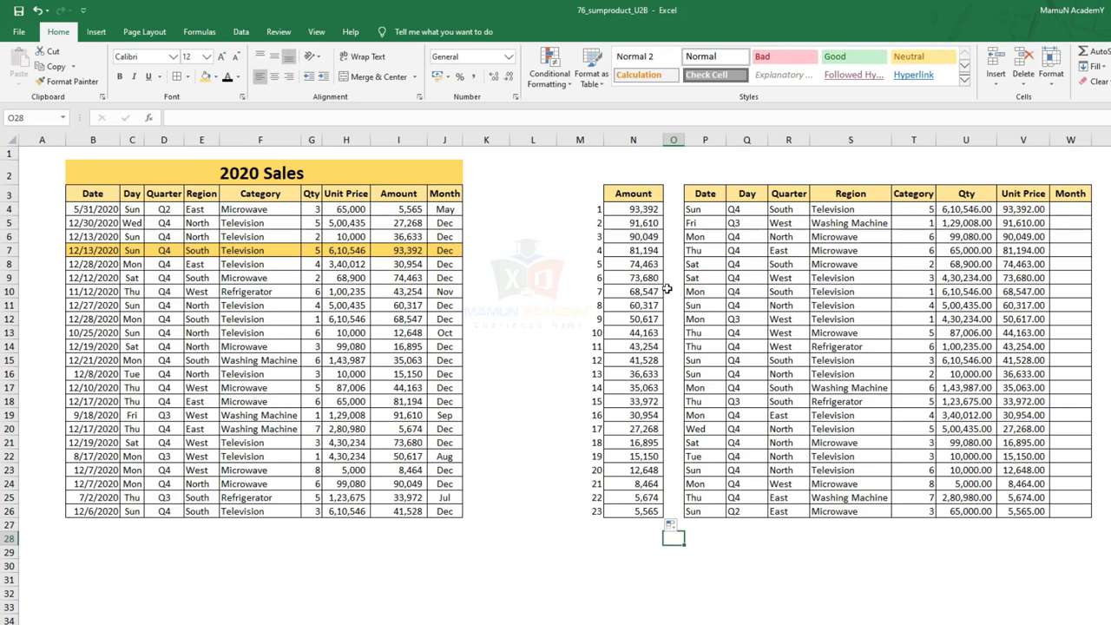
drag(586, 198, 596, 519)
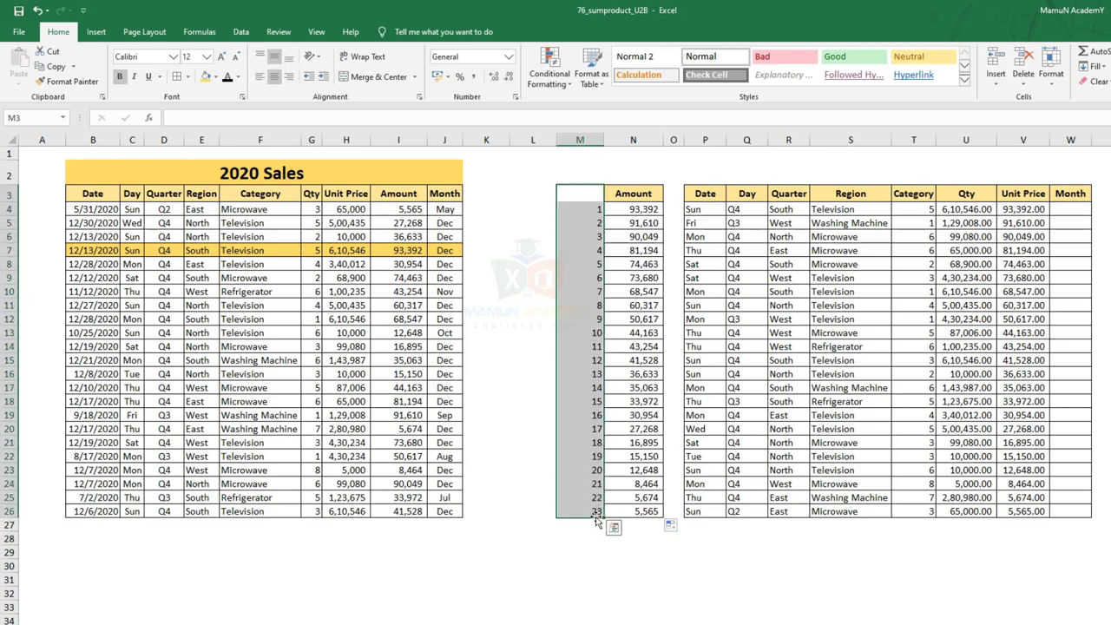
key(Delete)
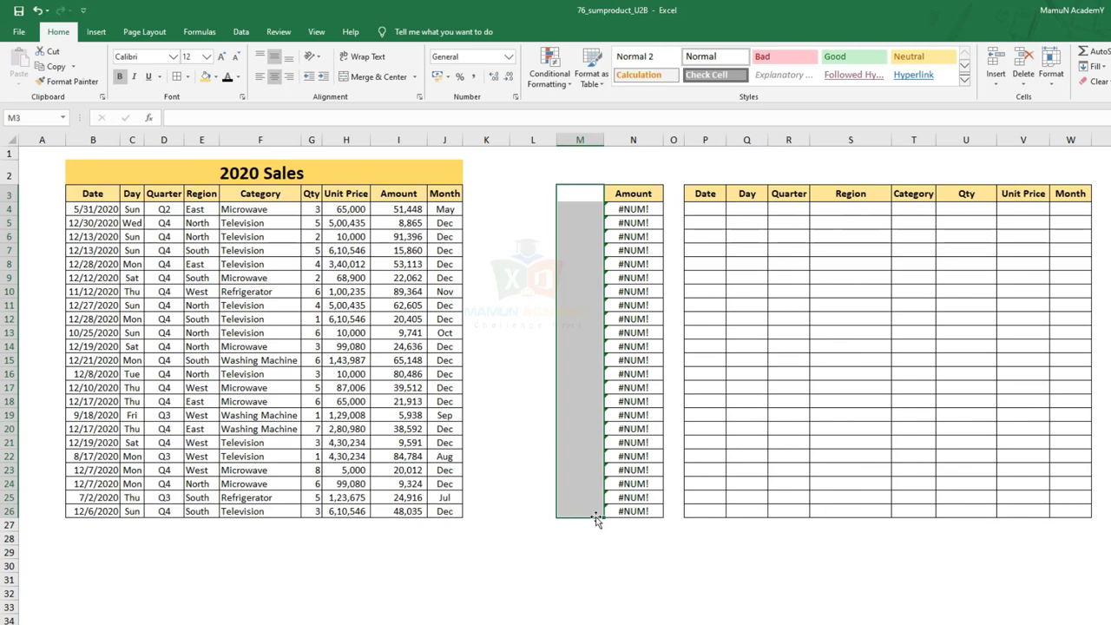
drag(642, 213, 634, 511)
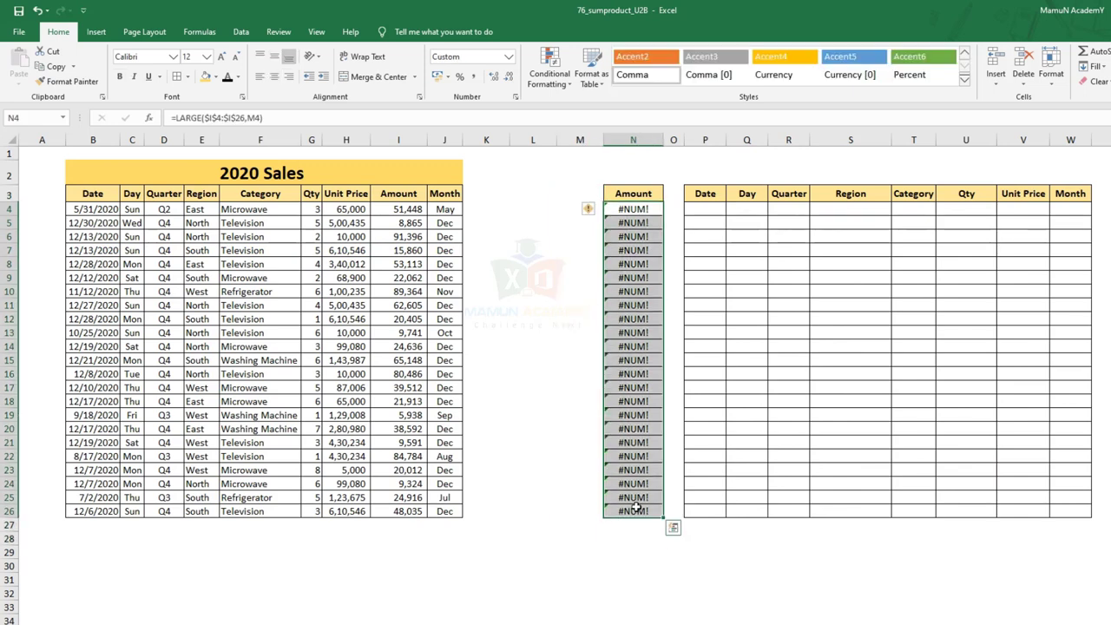
key(Delete)
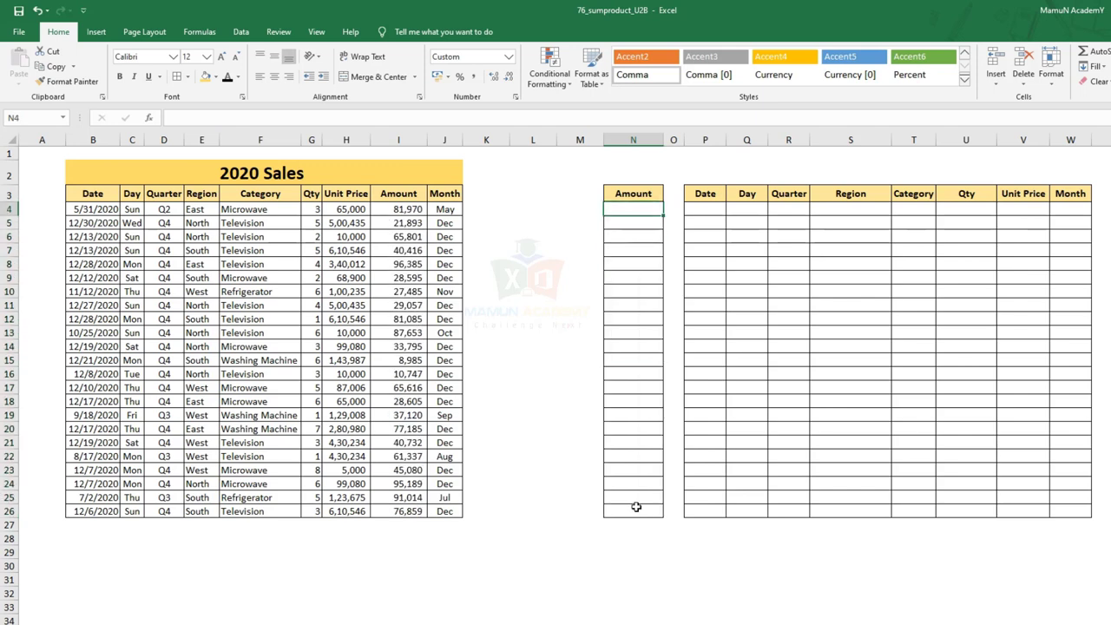
Step: Enter =LARGE($I$4:$I$26,M4) in N4
text(=)
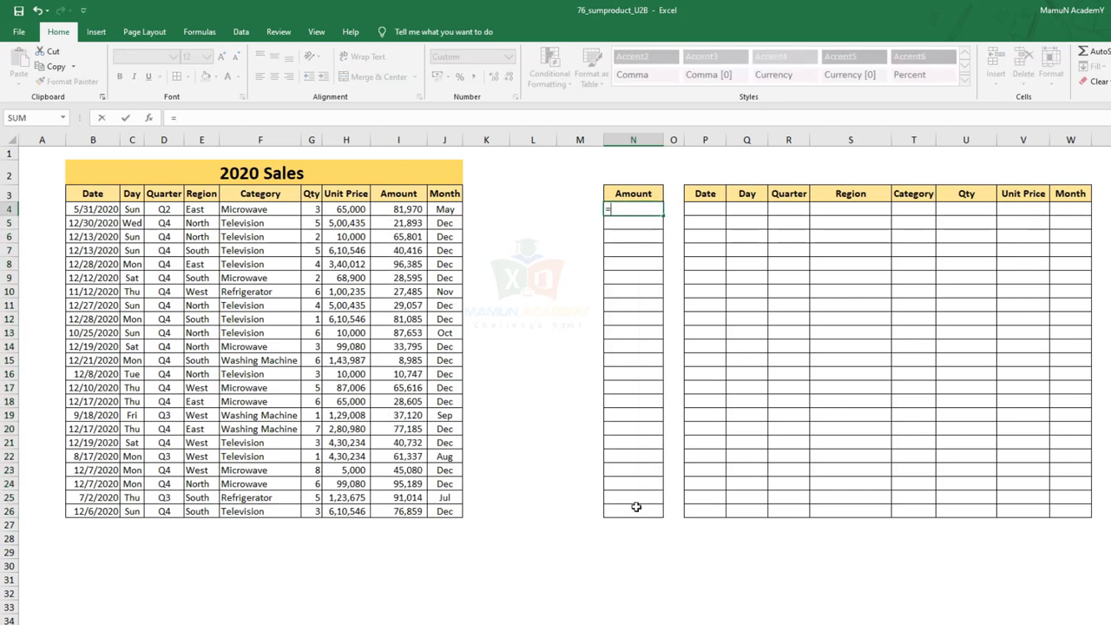
text(lar)
key(Tab)
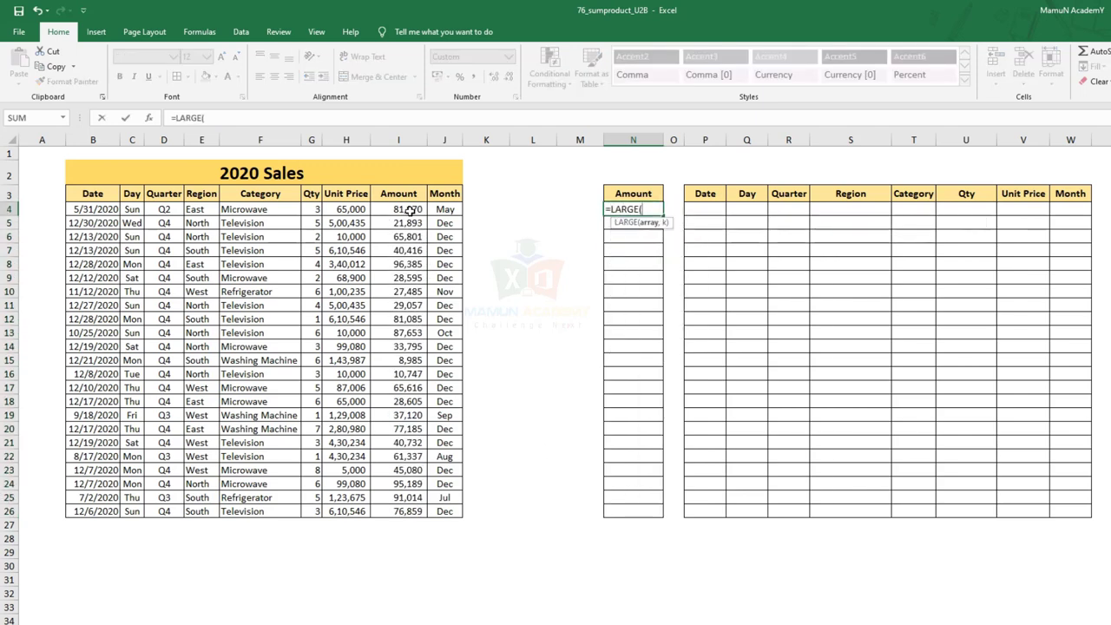
drag(408, 209, 401, 510)
key(F4)
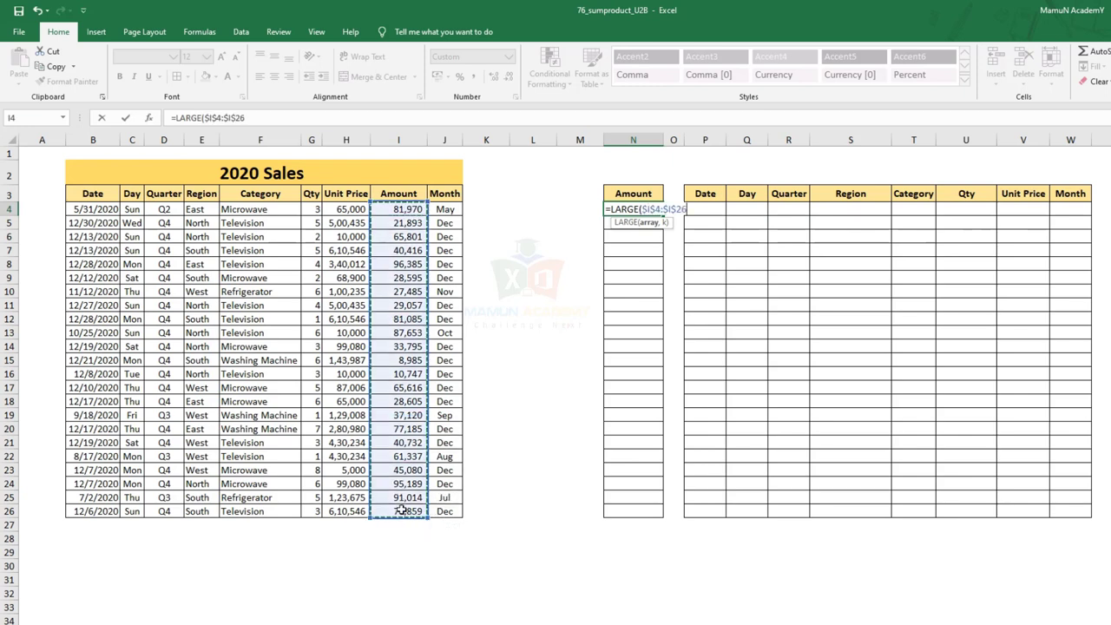
text(,)
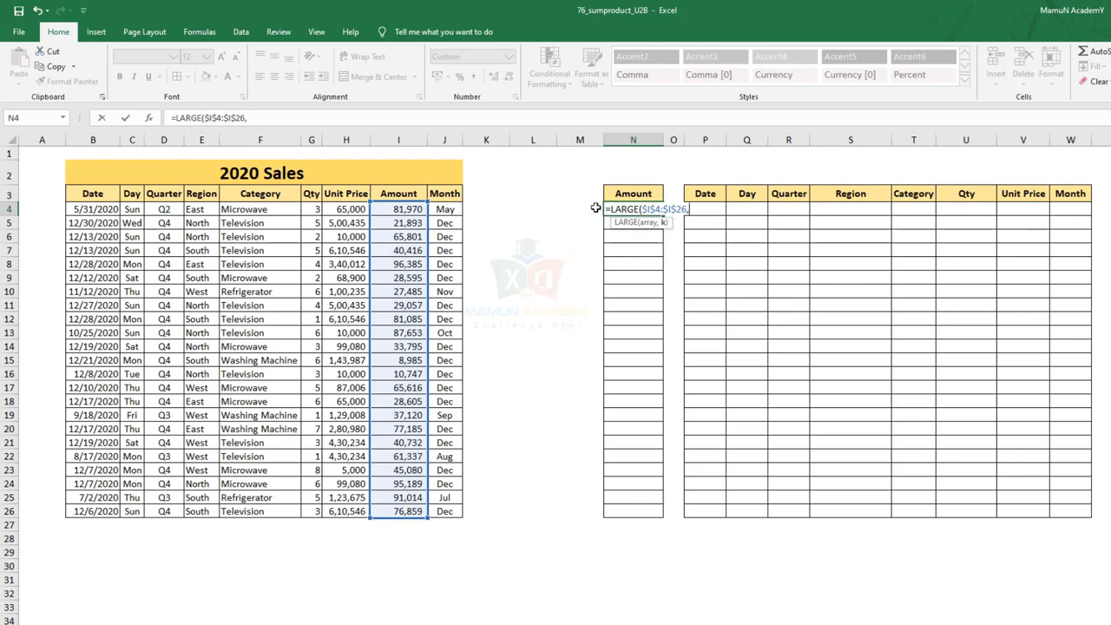
click(595, 208)
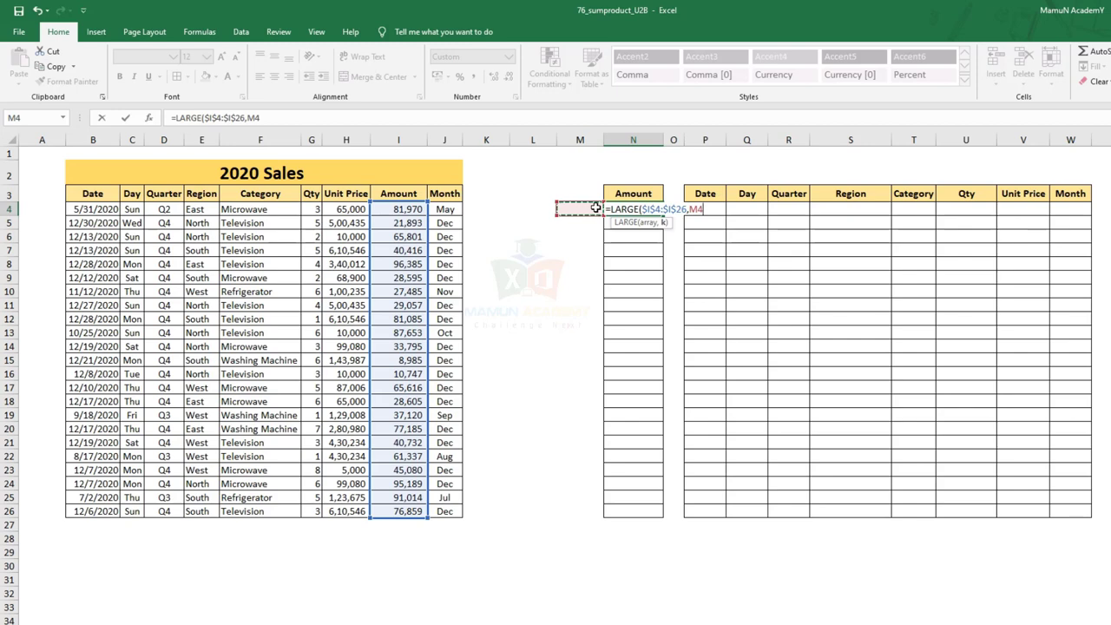
text())
key(Return)
Step: Enter ranks 1 and 2 in M4:M5 and fill the formula to N5, showing 95,113 and 95,098
click(595, 208)
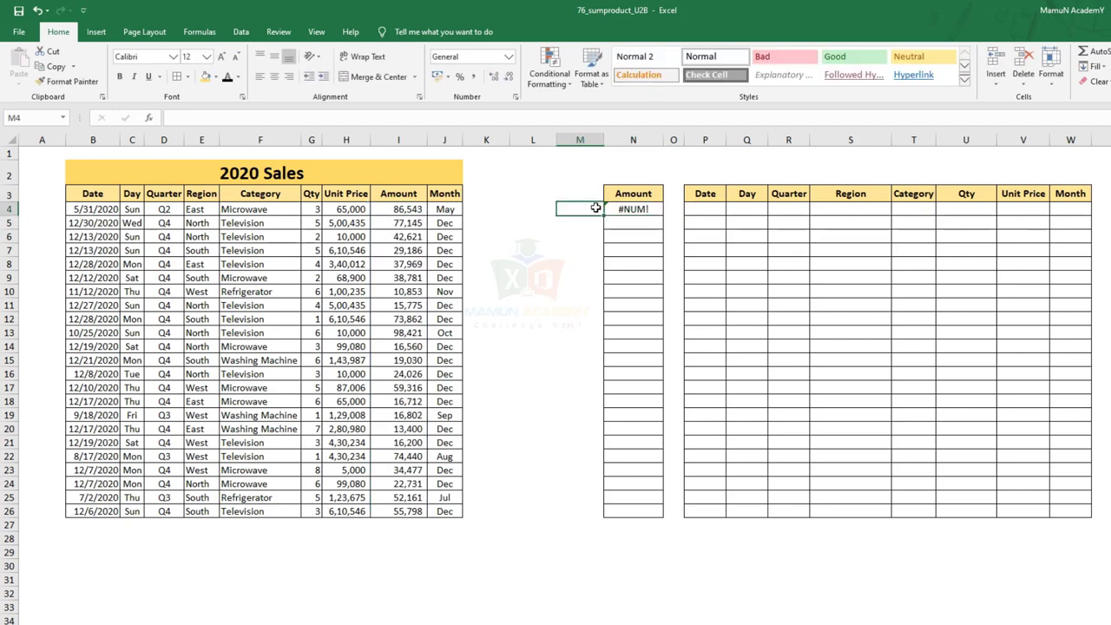
text(1)
key(Return)
text(2)
key(Return)
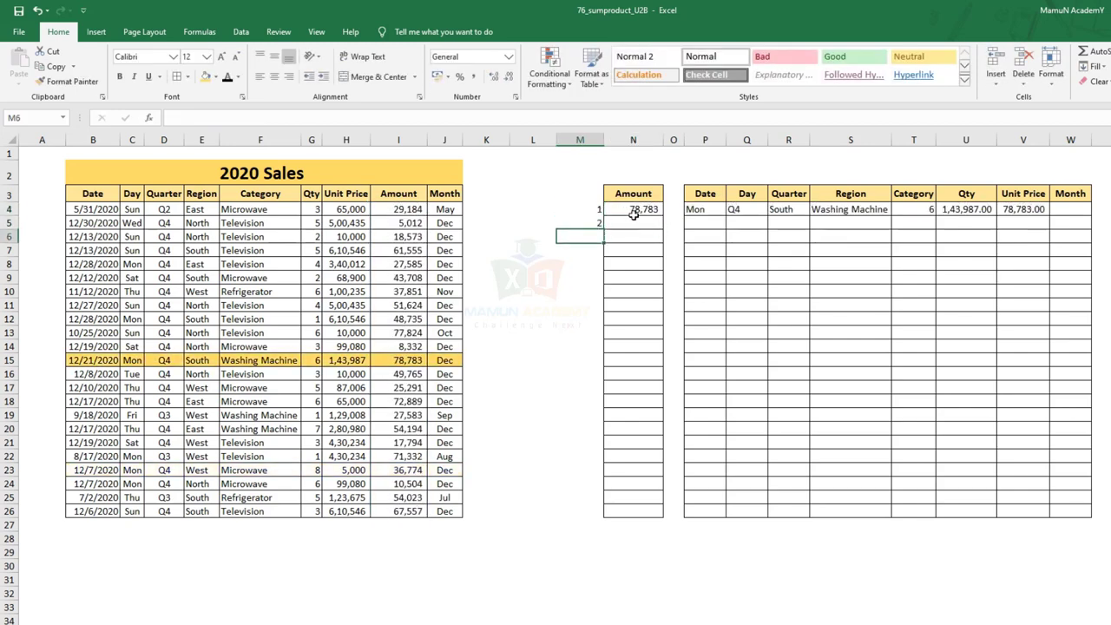
click(643, 209)
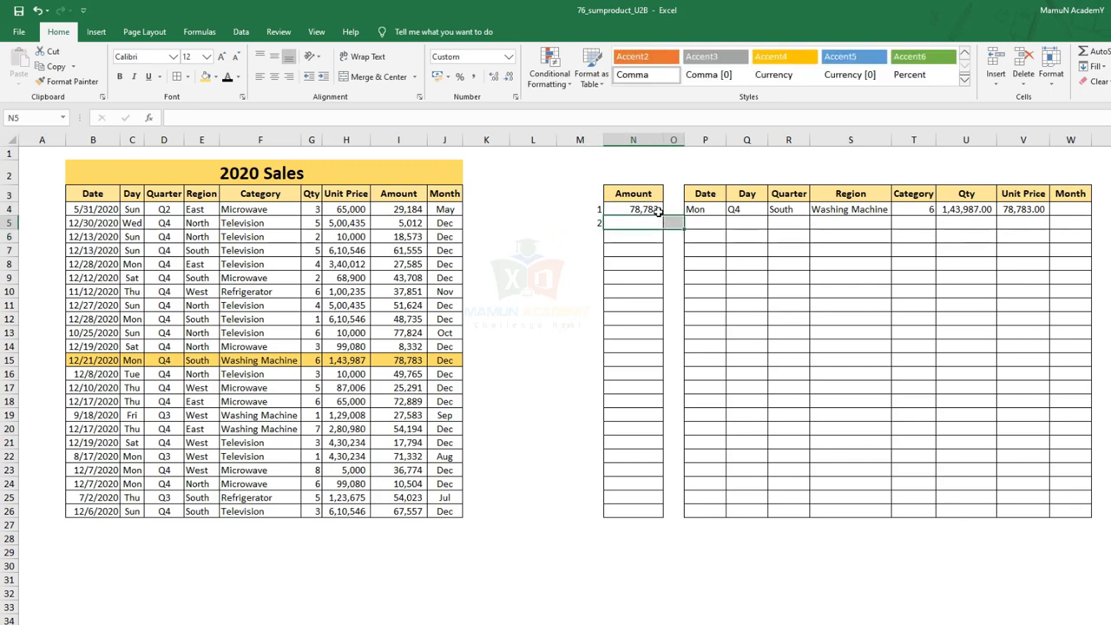
drag(658, 214, 659, 228)
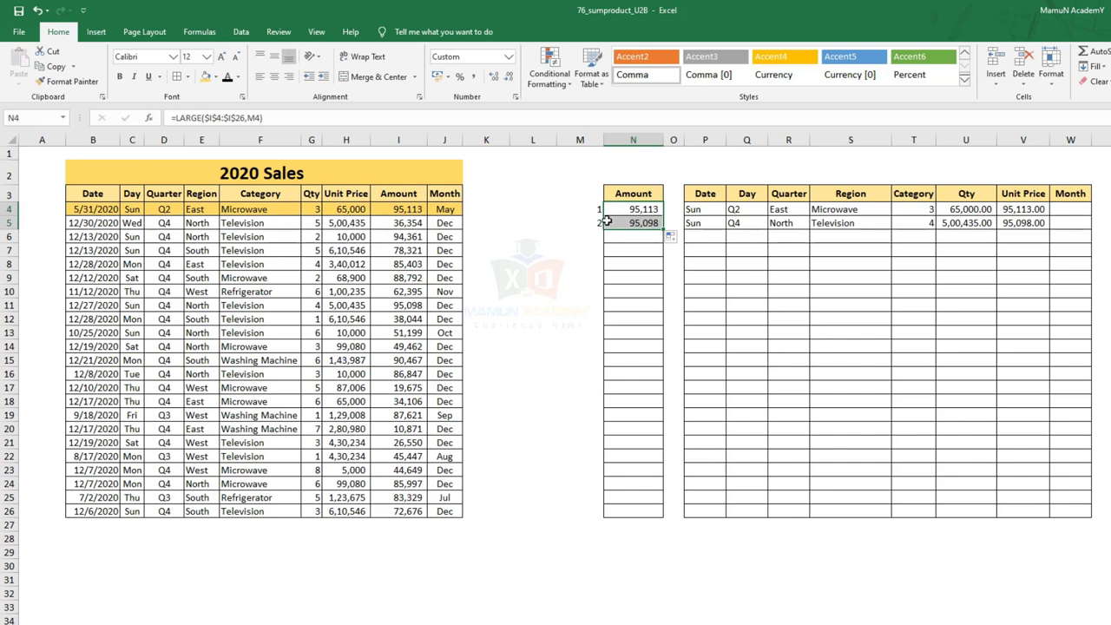
click(592, 224)
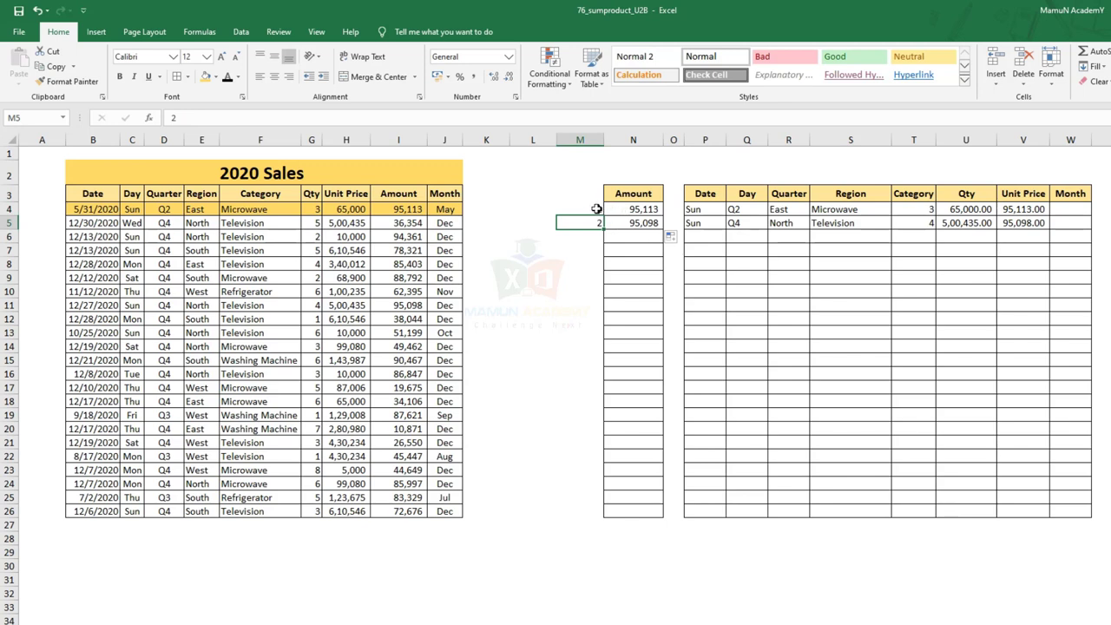
click(593, 208)
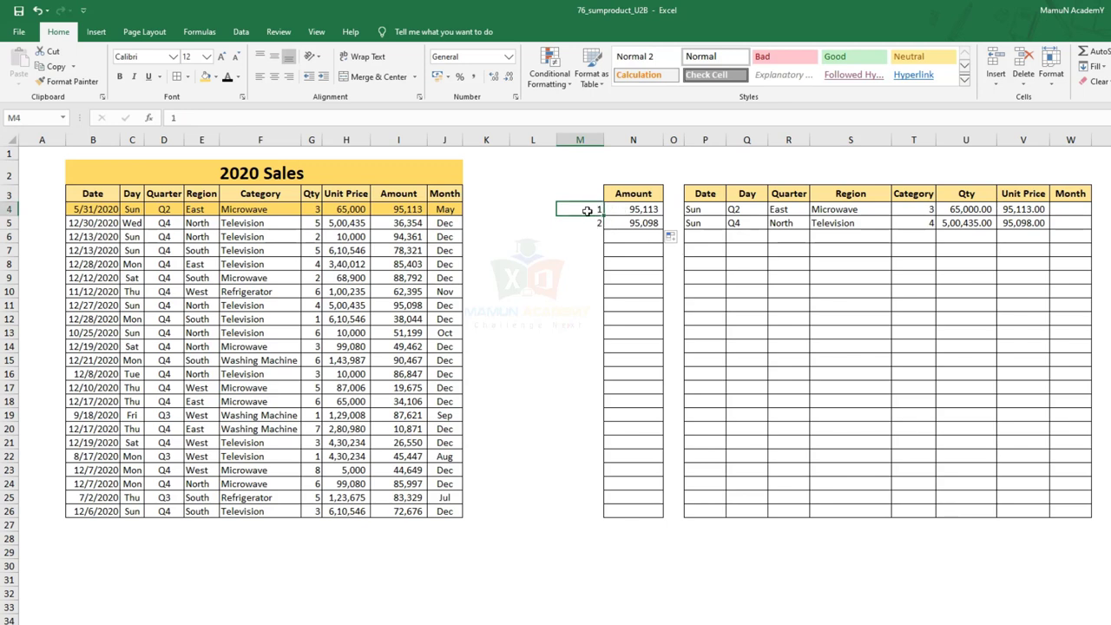
click(587, 225)
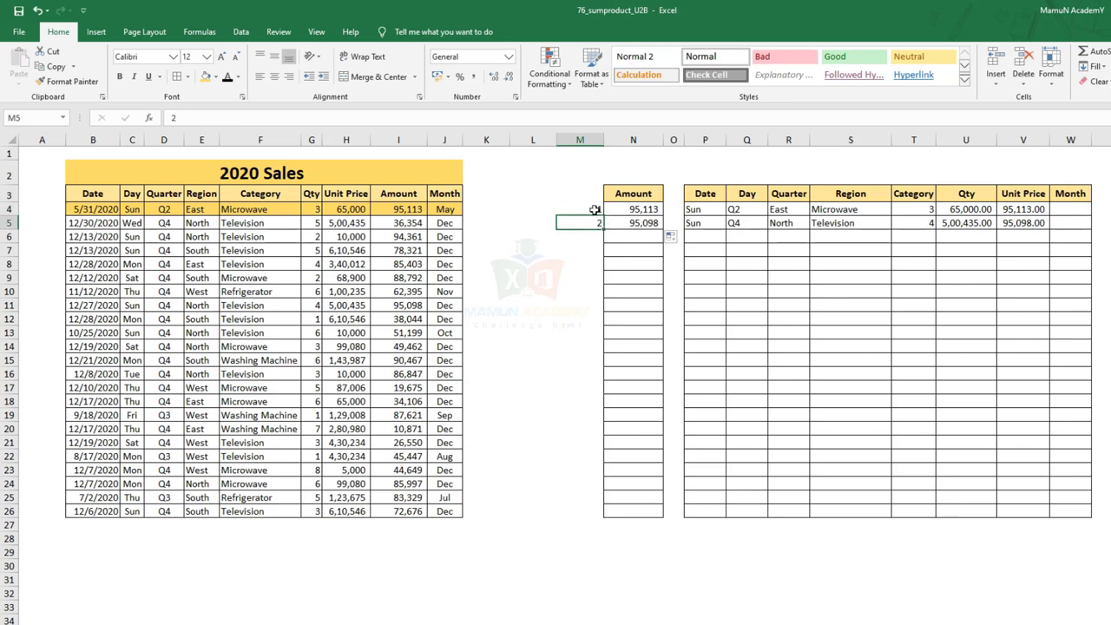
Step: Replace the fixed rank 1 in M4 with the formula =ROWS(L4:L4)
click(594, 209)
text(=)
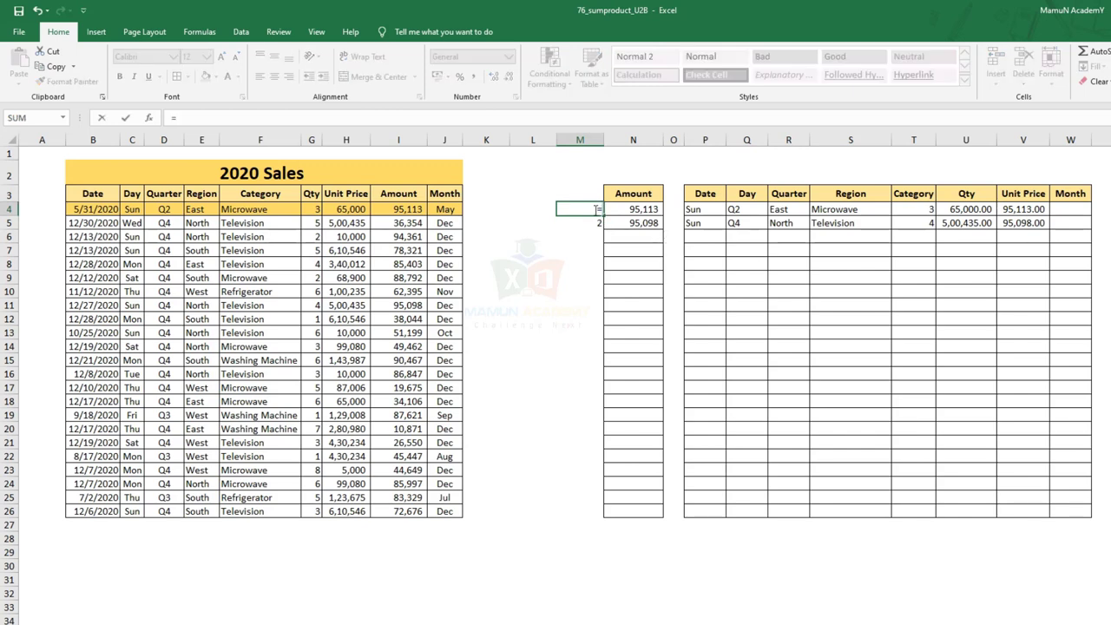
text(ro)
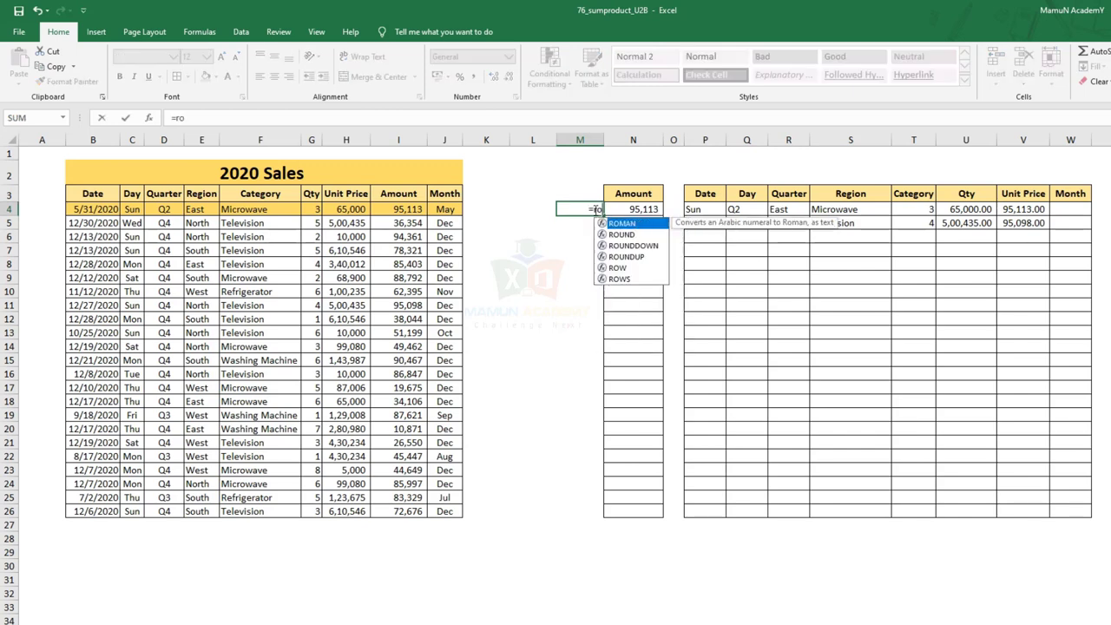
text(ws)
key(Tab)
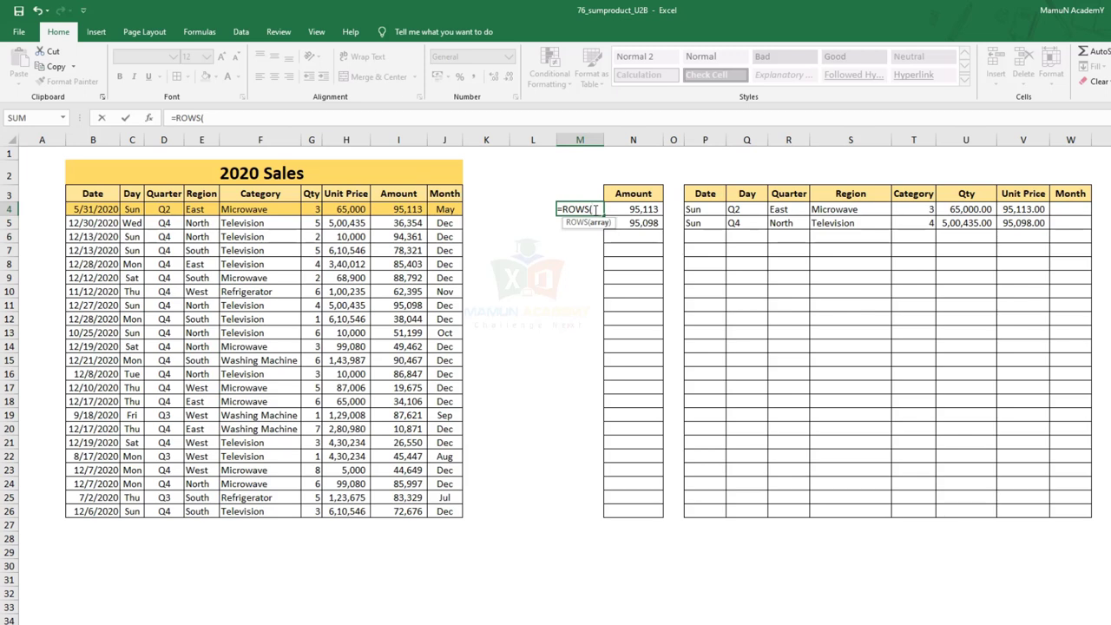
key(Left)
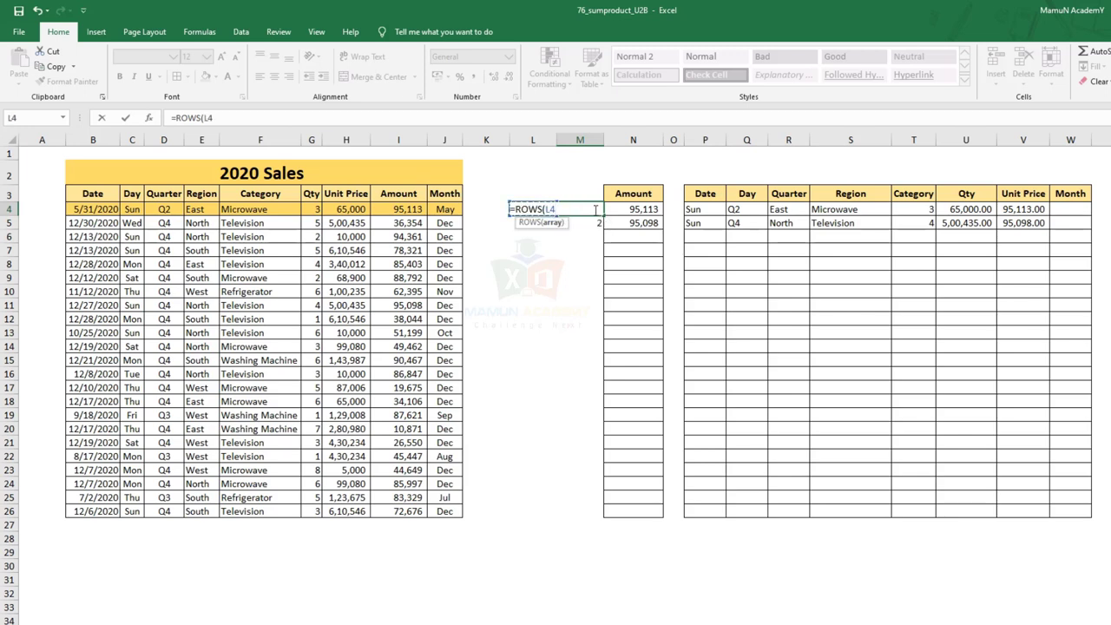
text(:L4)
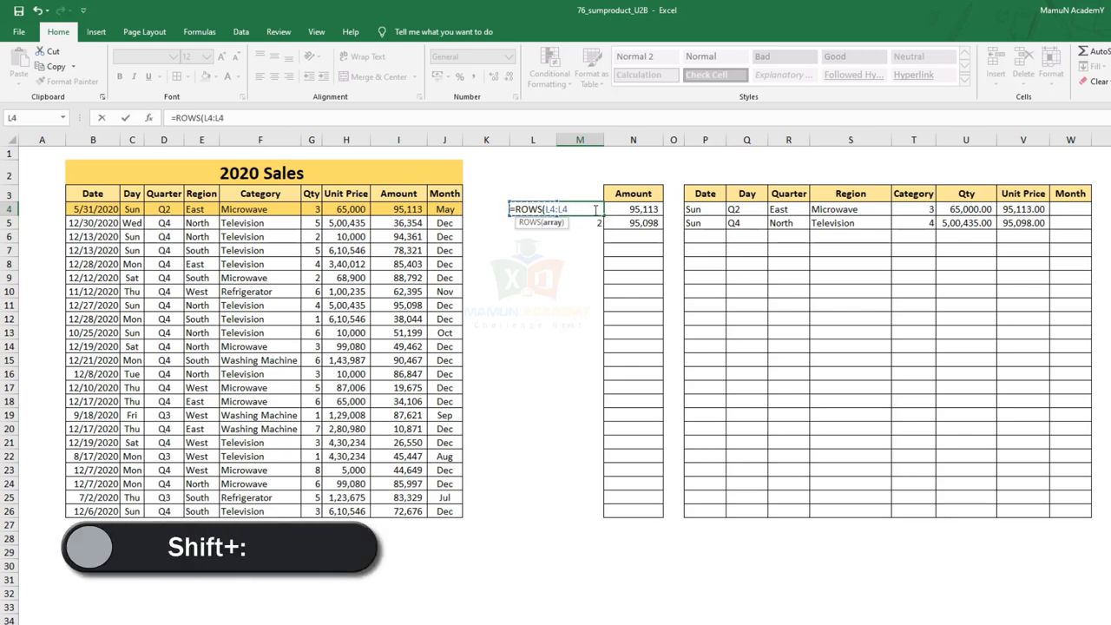
text())
key(ctrl+Return)
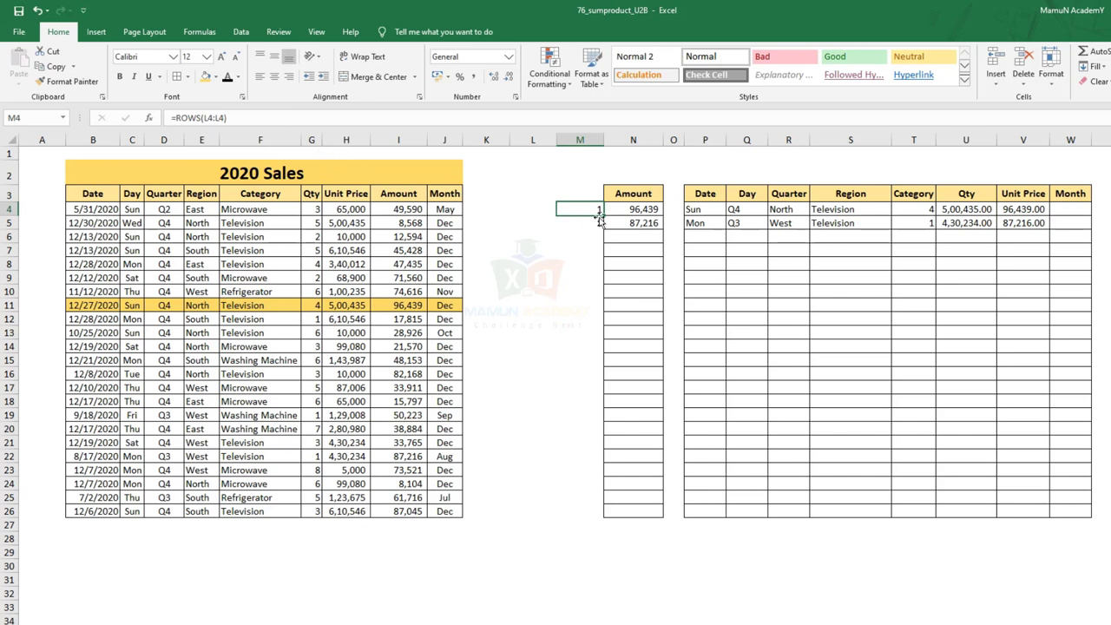
Step: Copy the unanchored ROWS formula into M5 and M6 and inspect the resulting formulas
drag(603, 216, 601, 228)
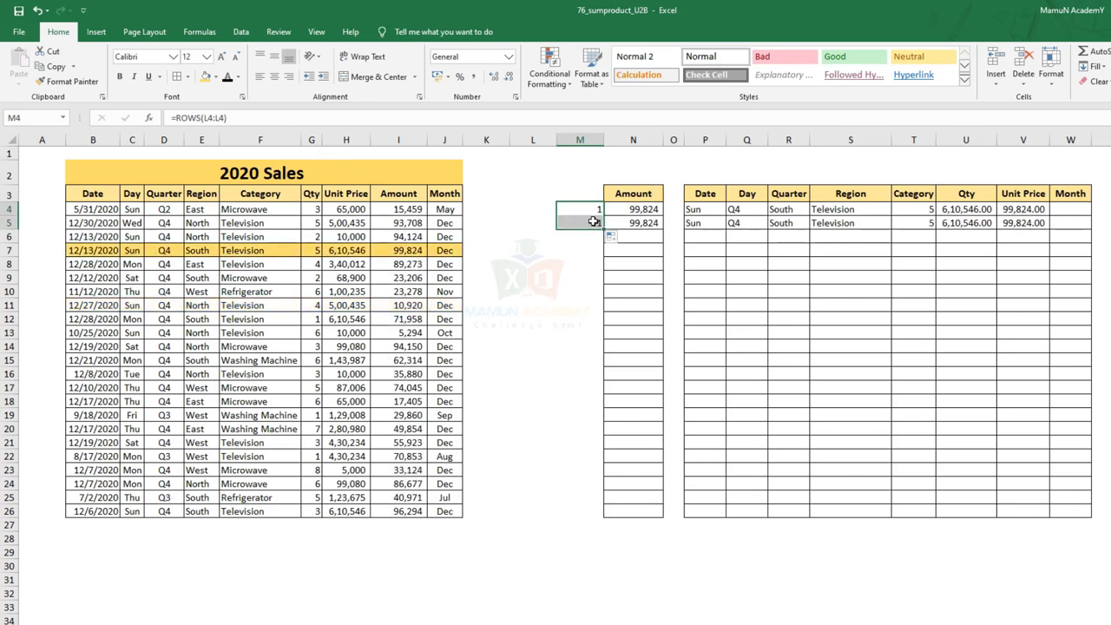
click(594, 222)
double_click(593, 222)
key(Return)
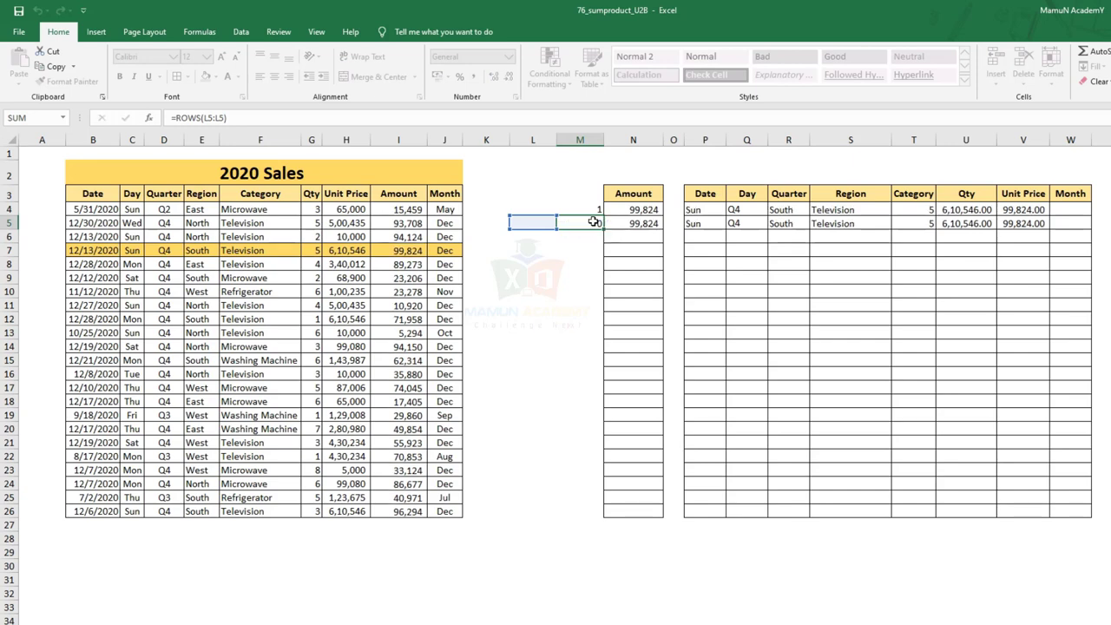
key(Up)
key(F2)
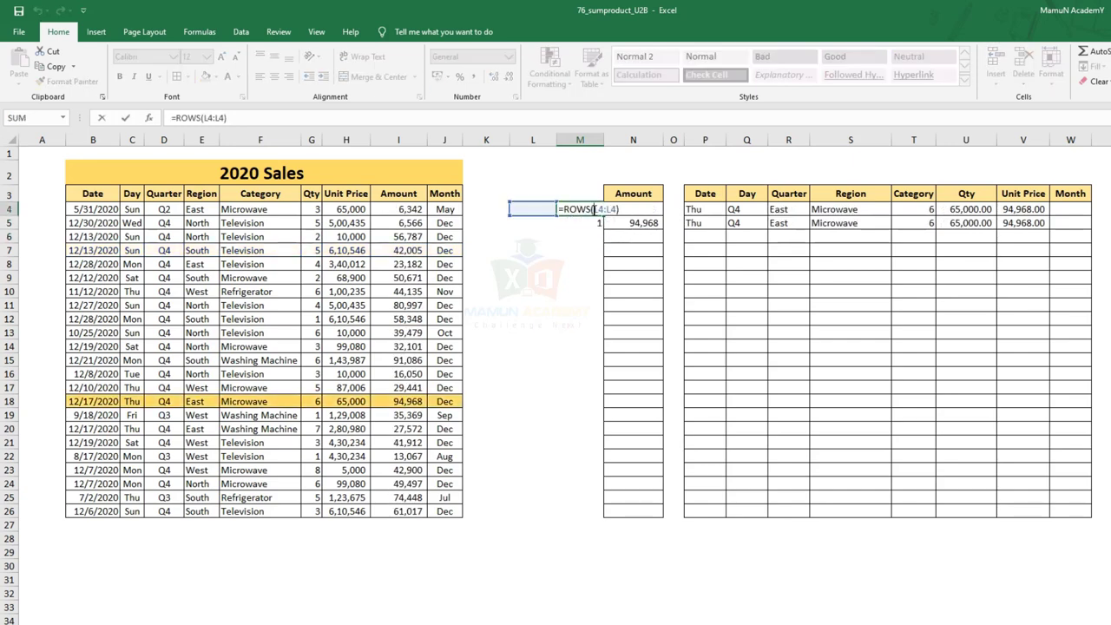
key(ctrl+Return)
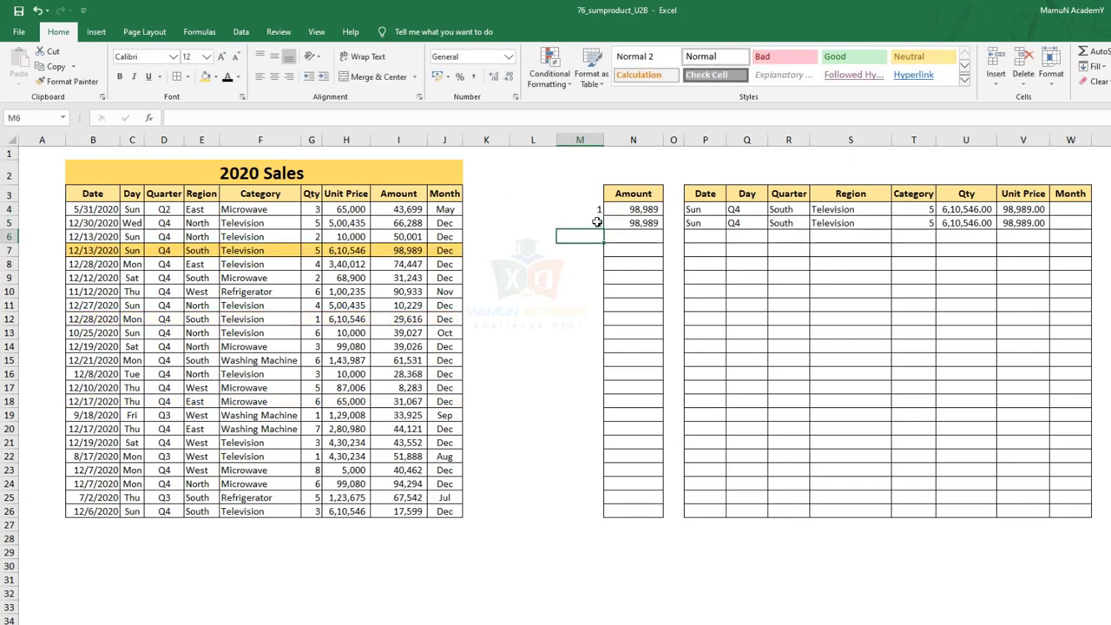
drag(603, 234, 603, 248)
double_click(580, 236)
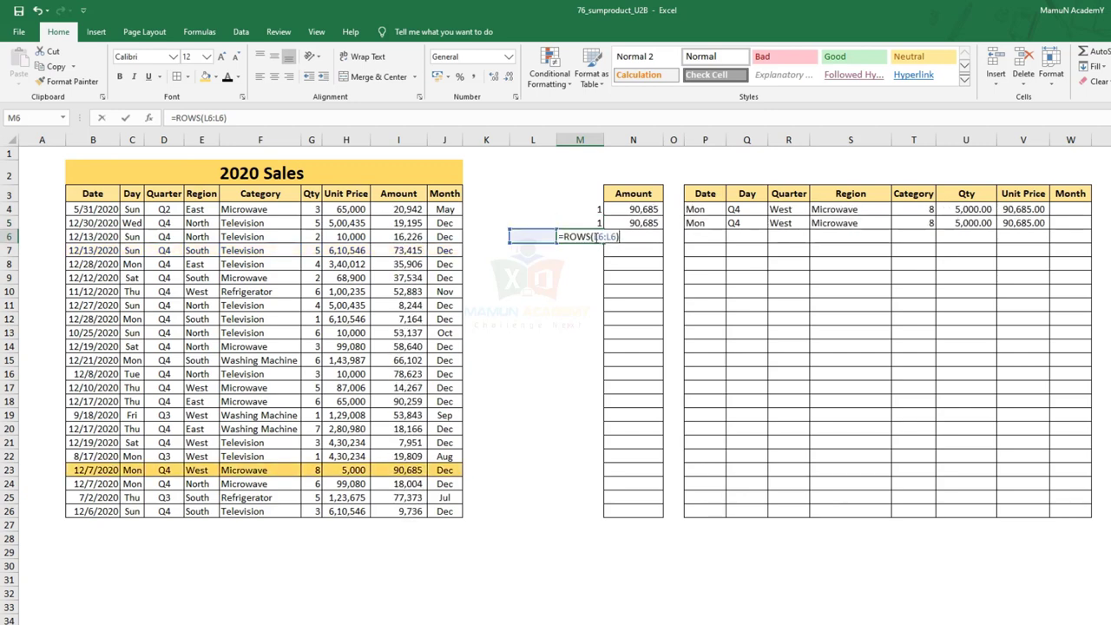
key(Return)
Step: Anchor M4's starting reference so the formula reads =ROWS($L$4:L4)
click(579, 211)
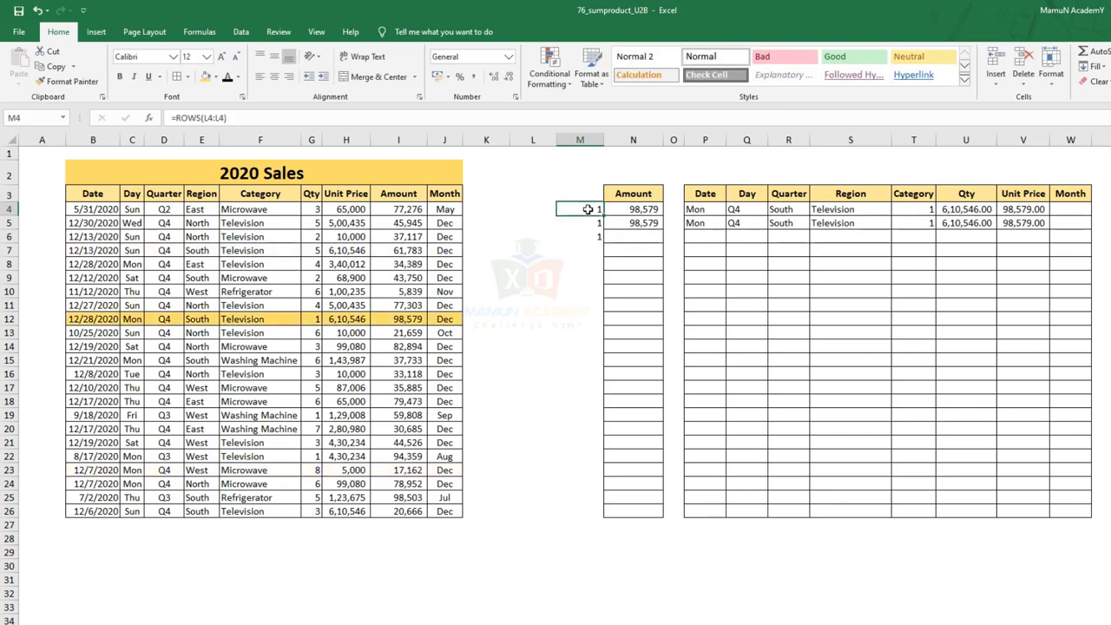
double_click(578, 210)
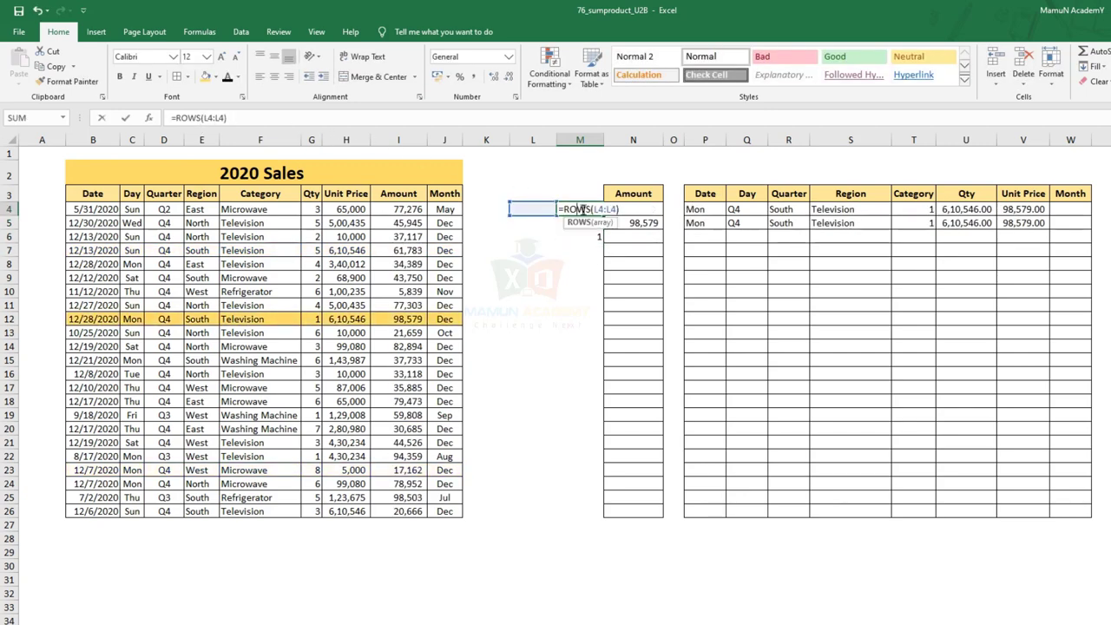
click(597, 210)
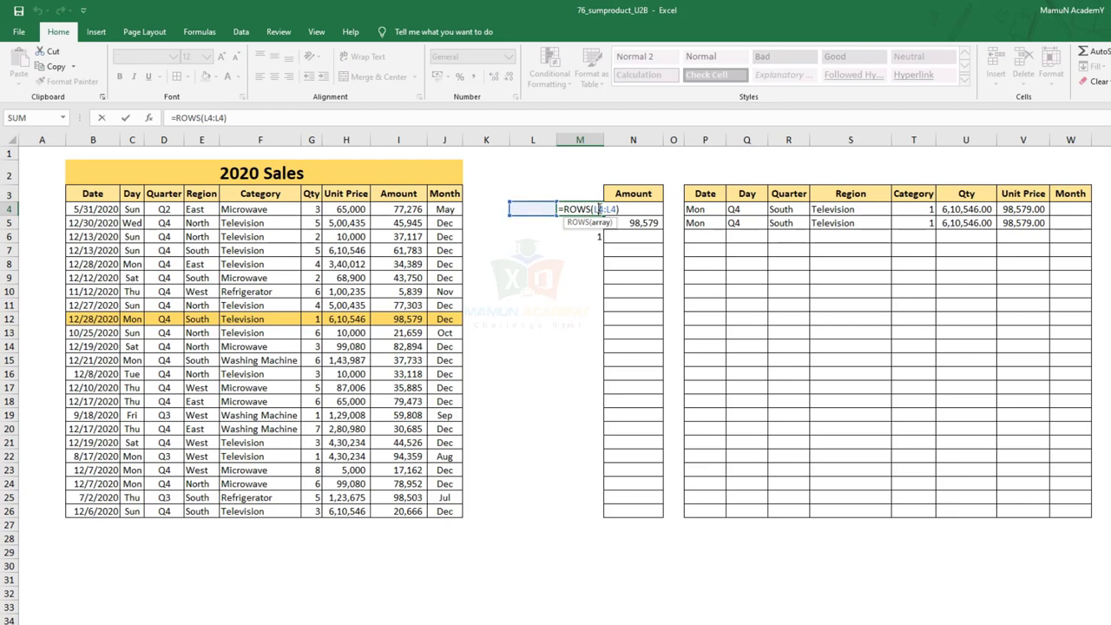
key(F4)
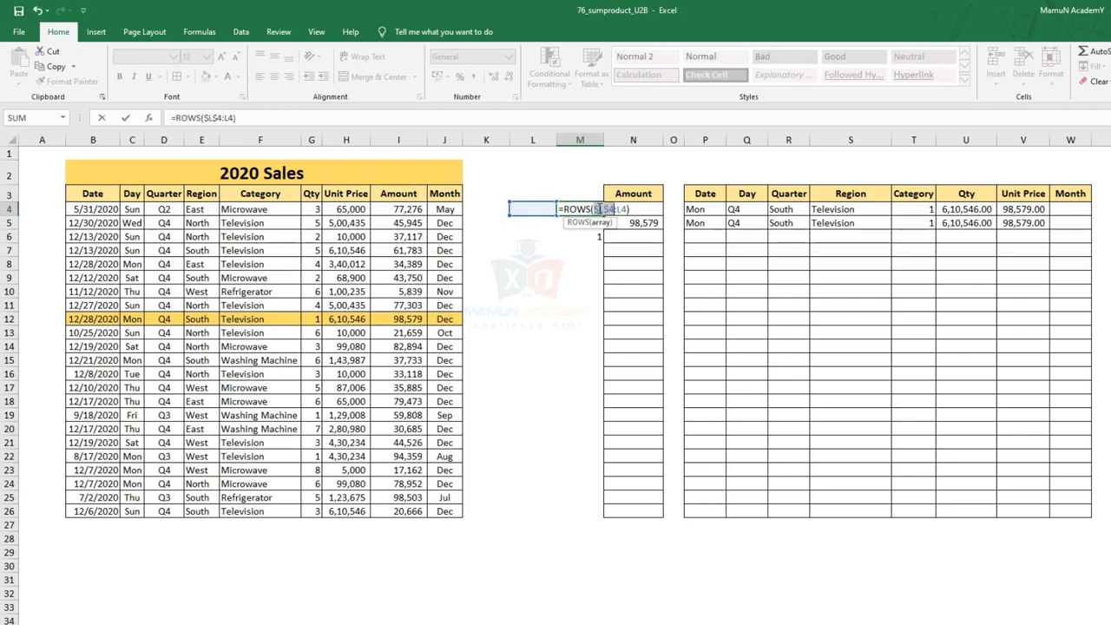
key(ctrl+Return)
key(ctrl+Return)
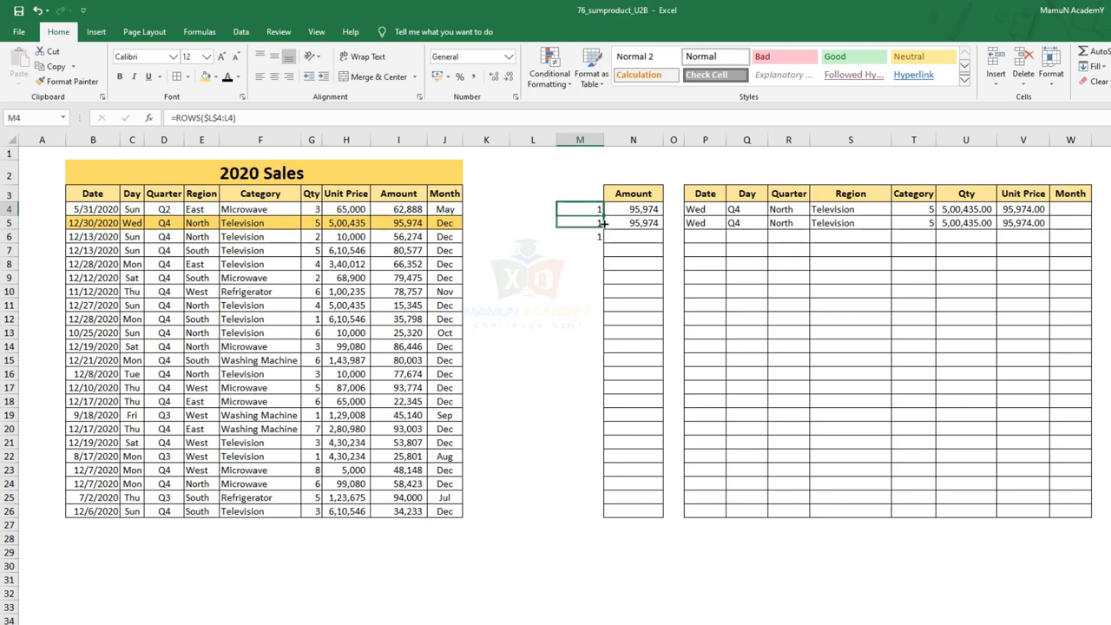
Step: Fill the anchored counter down through M7, giving ranks 2, 3 and 4
drag(604, 214, 603, 227)
click(596, 223)
double_click(595, 223)
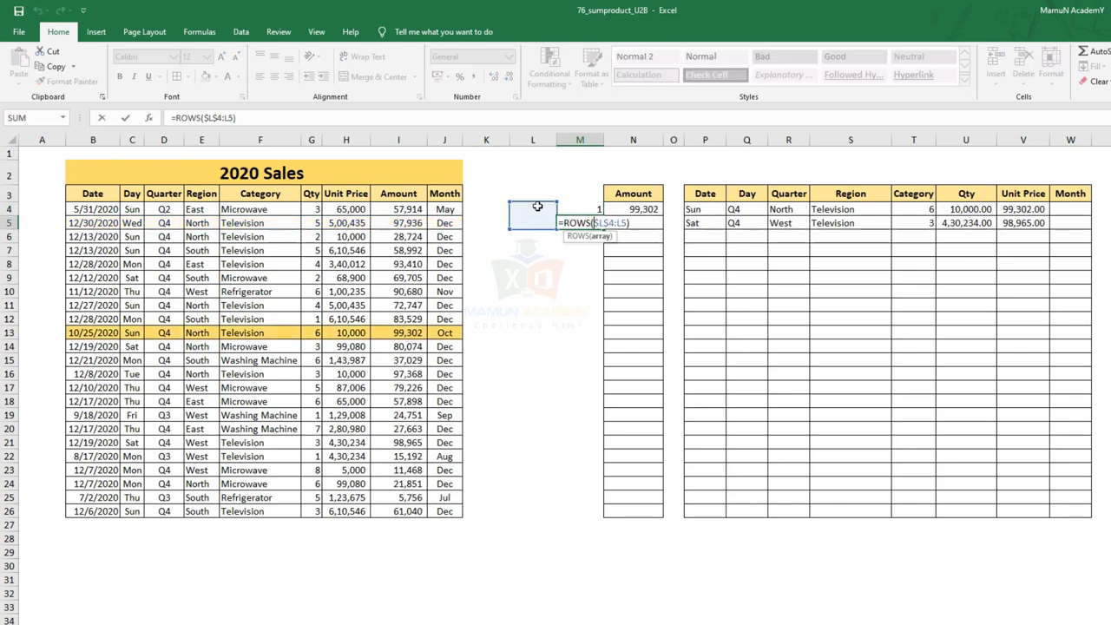
key(Return)
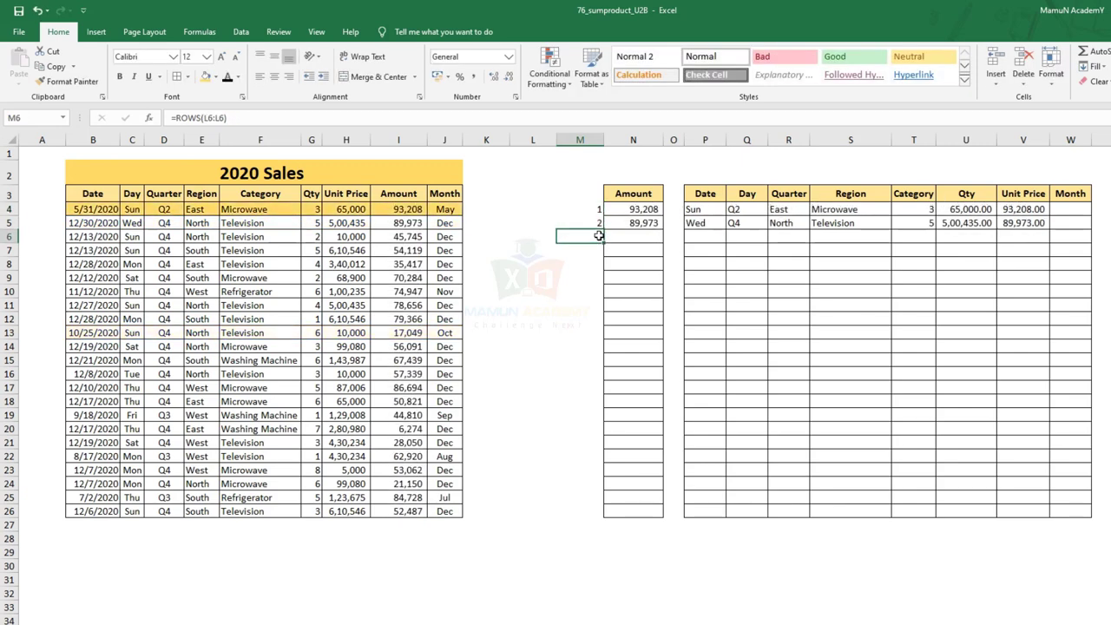
click(596, 223)
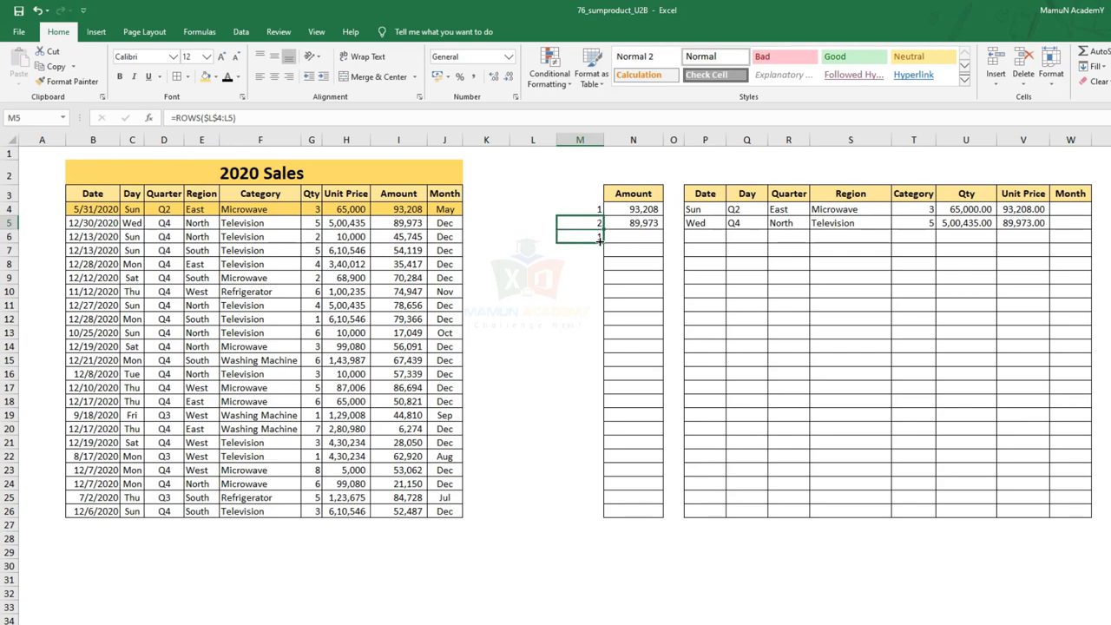
drag(602, 227, 603, 239)
double_click(599, 236)
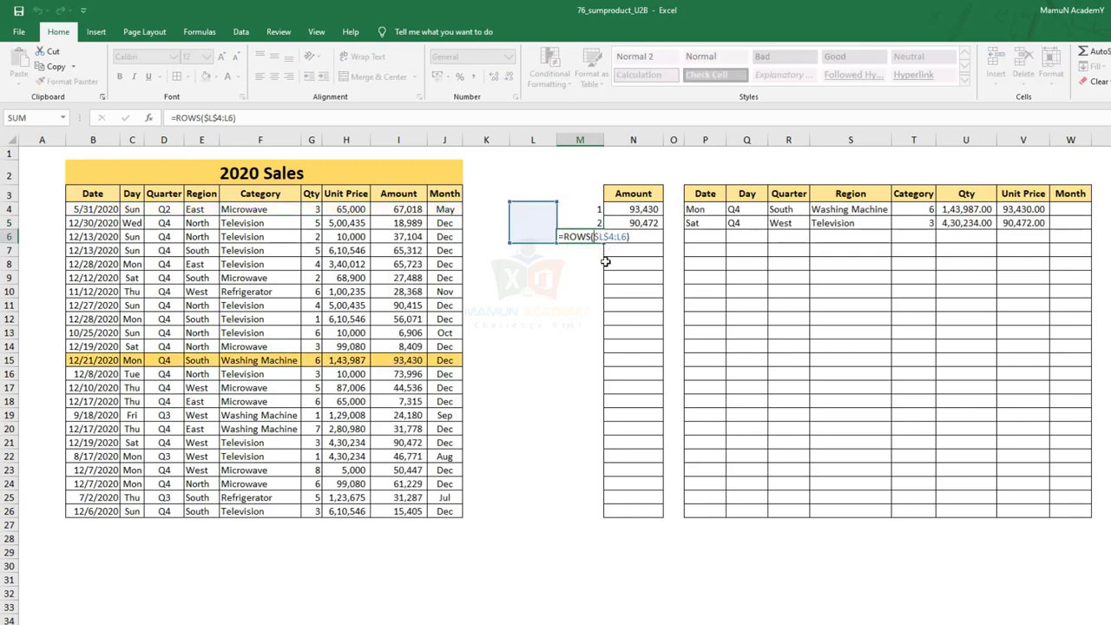
key(ctrl+Return)
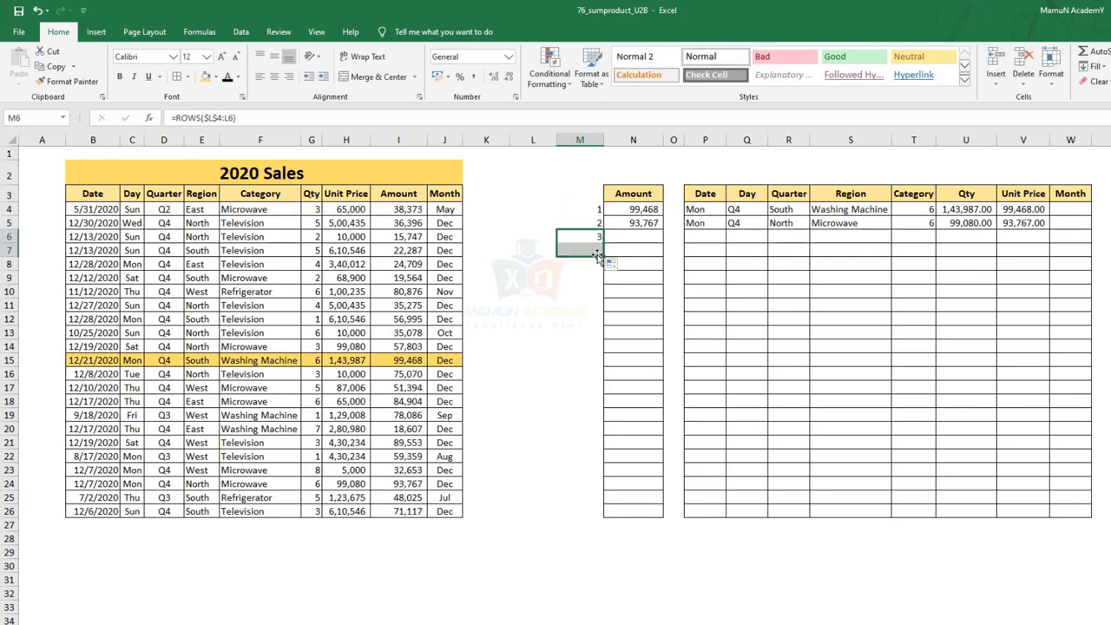
drag(603, 244, 603, 257)
double_click(599, 250)
key(ctrl+Return)
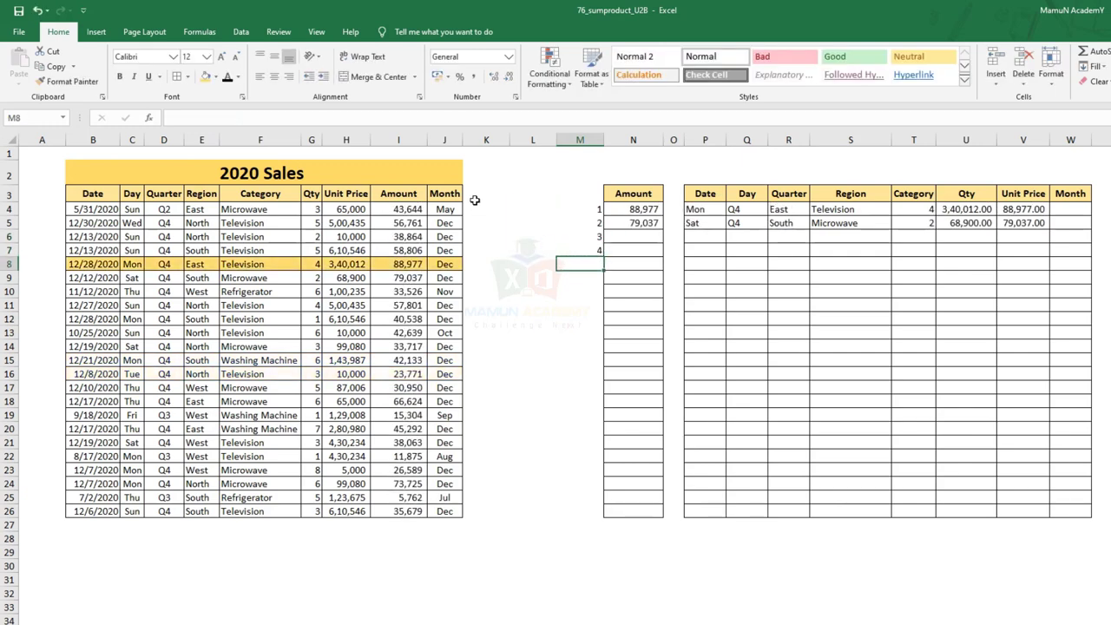
drag(593, 209, 599, 257)
click(595, 211)
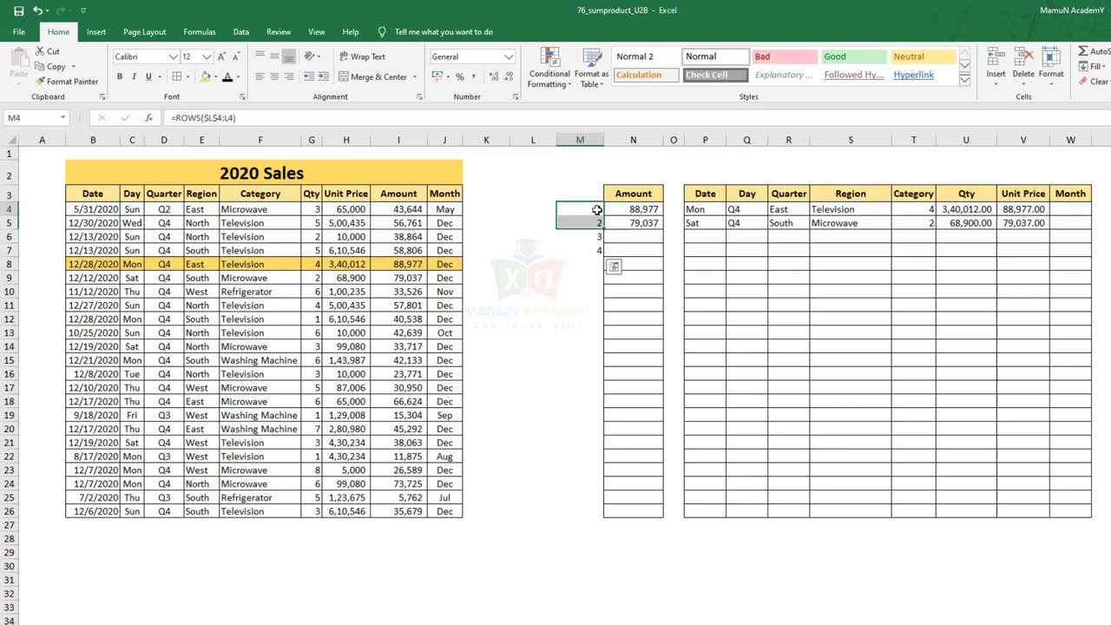
Step: Swap the M4 rank reference in N4's LARGE formula for ROWS($L$4:L4)
click(178, 117)
drag(176, 117, 237, 117)
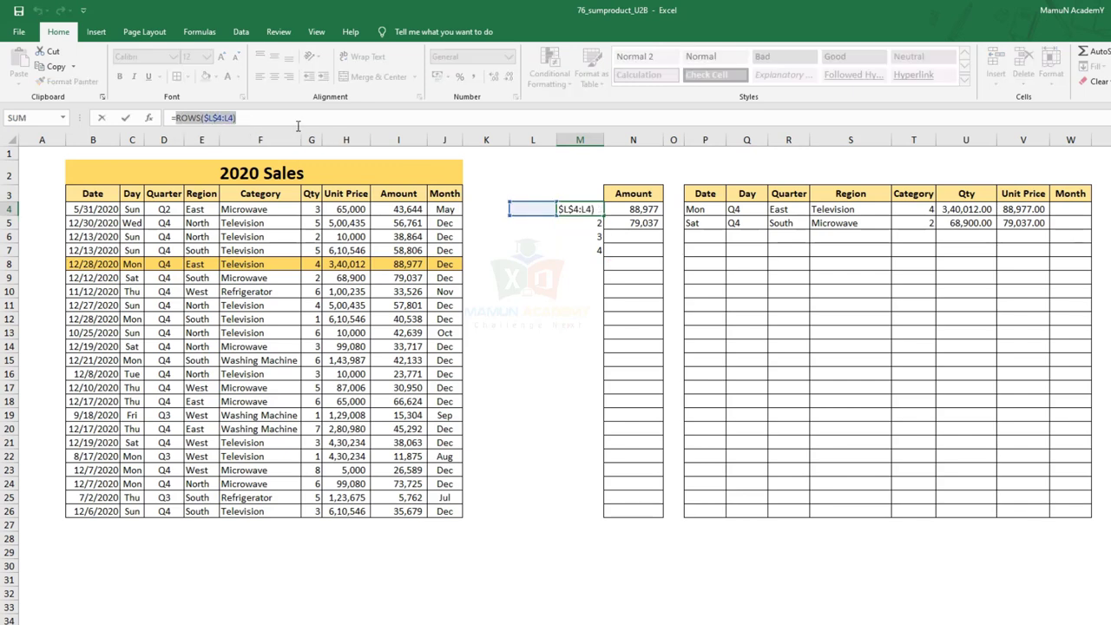
key(Escape)
click(639, 211)
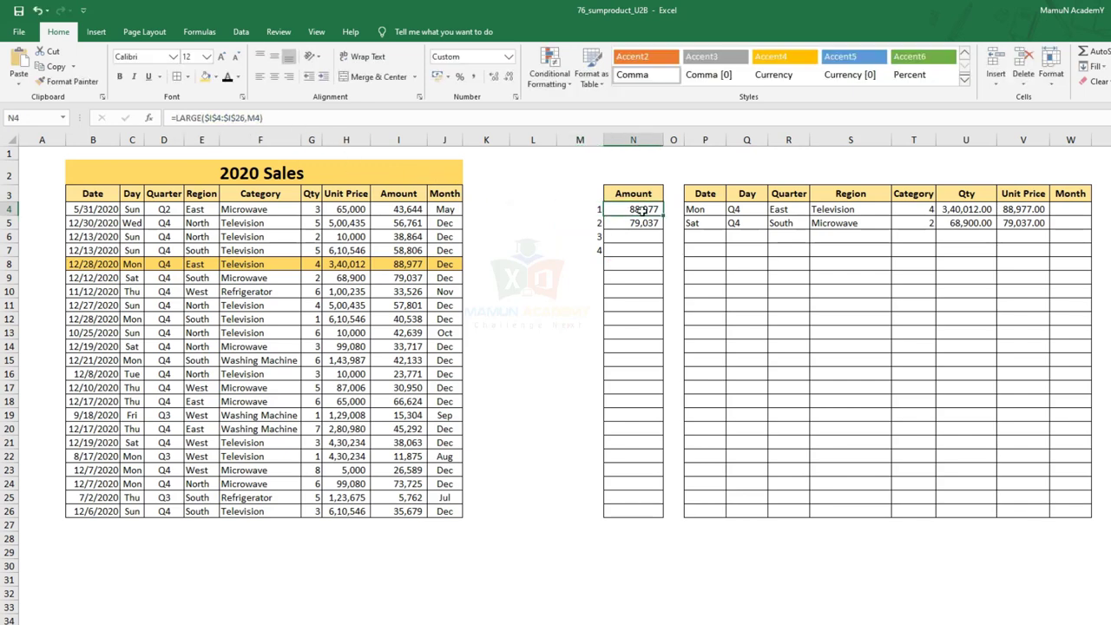
double_click(639, 211)
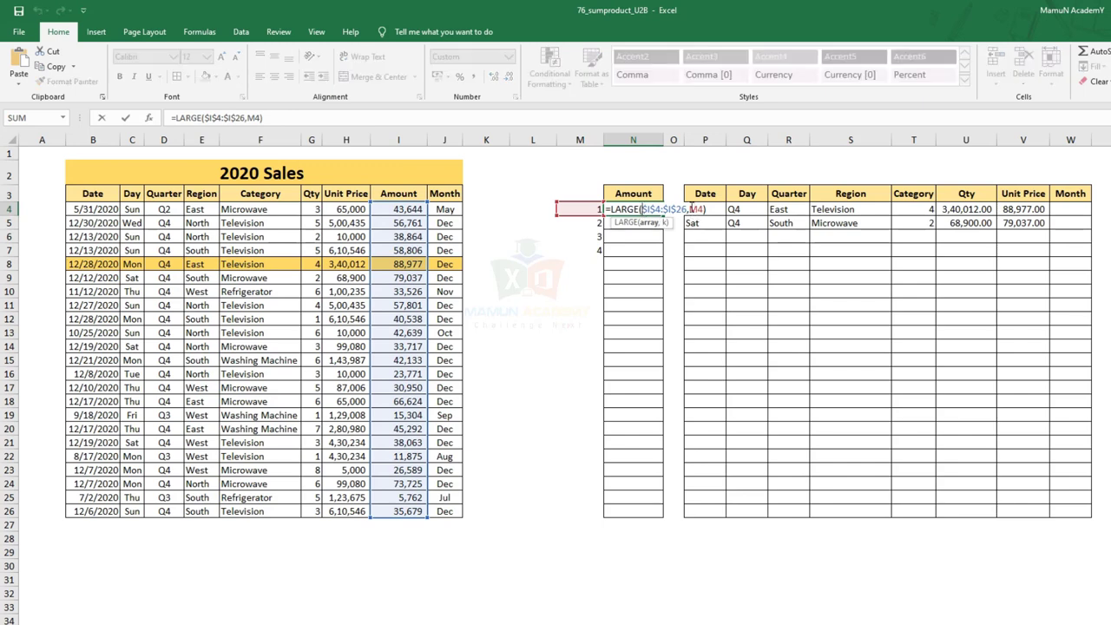
key(BackSpace)
key(BackSpace)
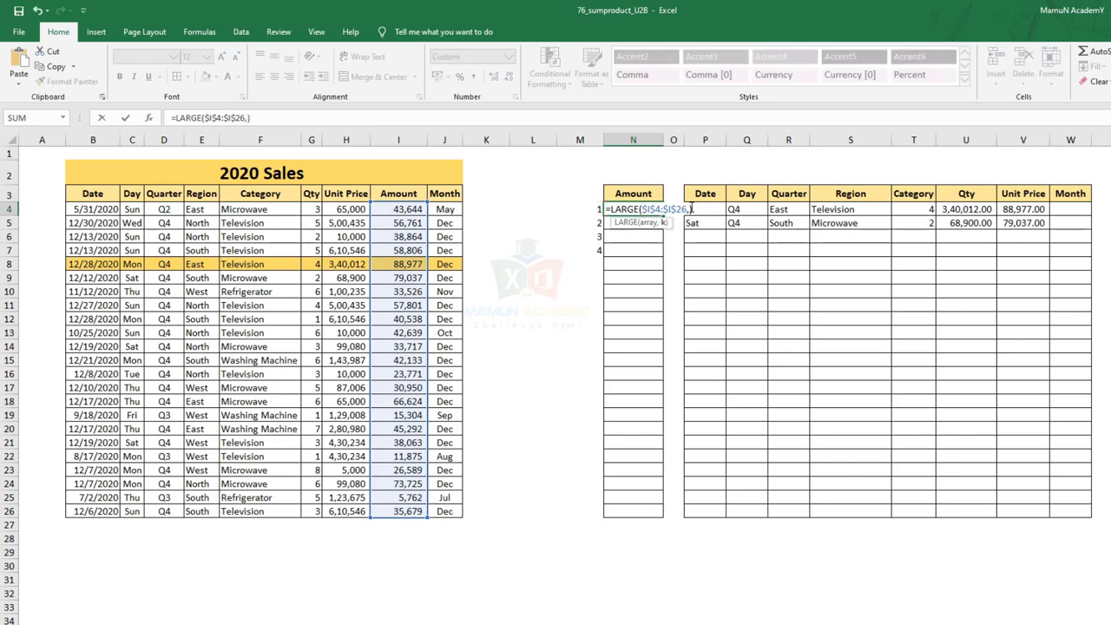
text(ROWS($L$4:L4))
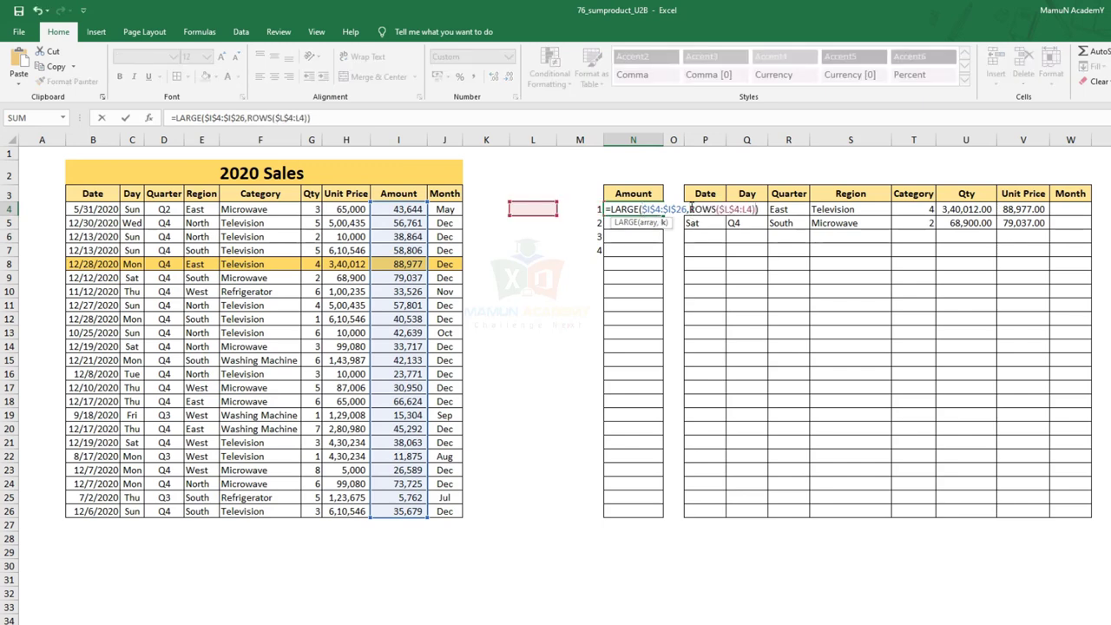
Step: Fill the new Amount formula down to N26 and select helper numbers M4:M9 for removal
key(ctrl+Return)
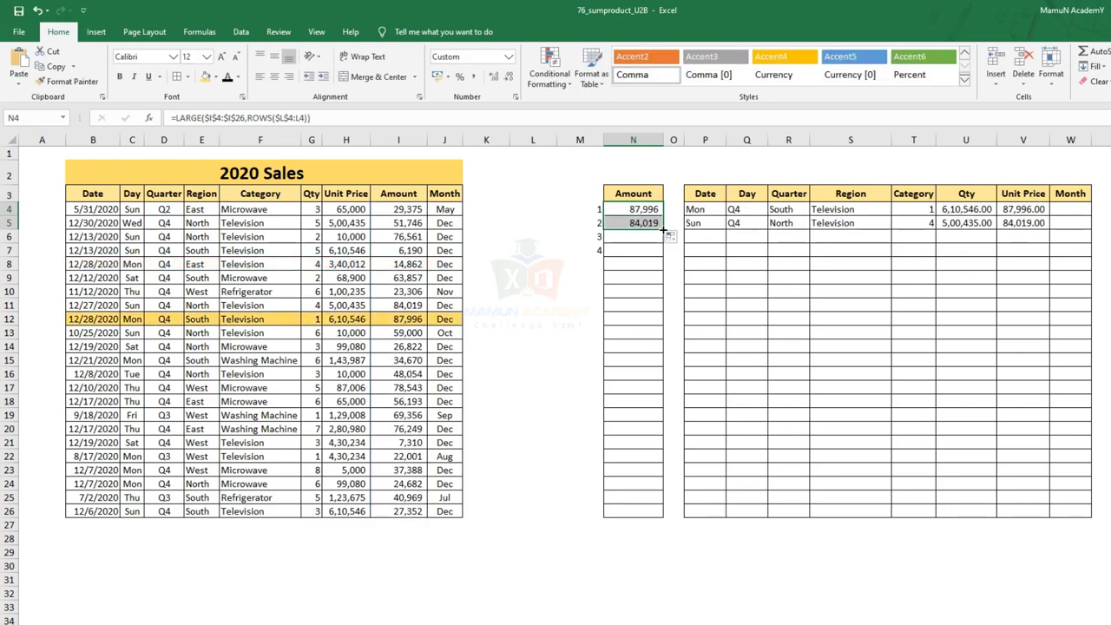
drag(662, 216, 663, 515)
drag(596, 210, 599, 273)
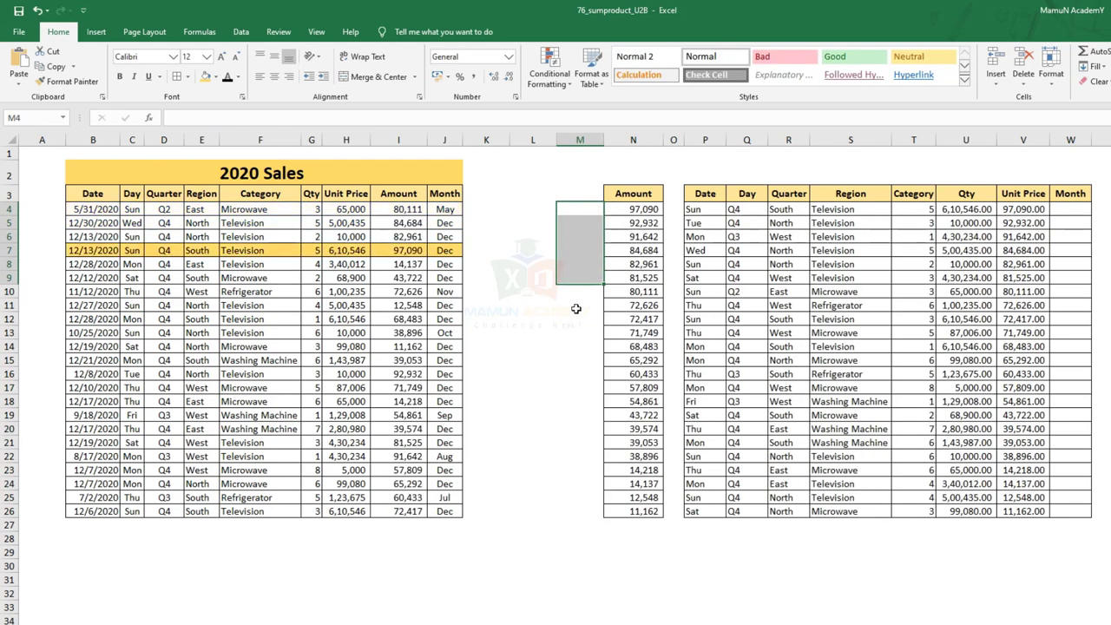
click(577, 306)
double_click(641, 209)
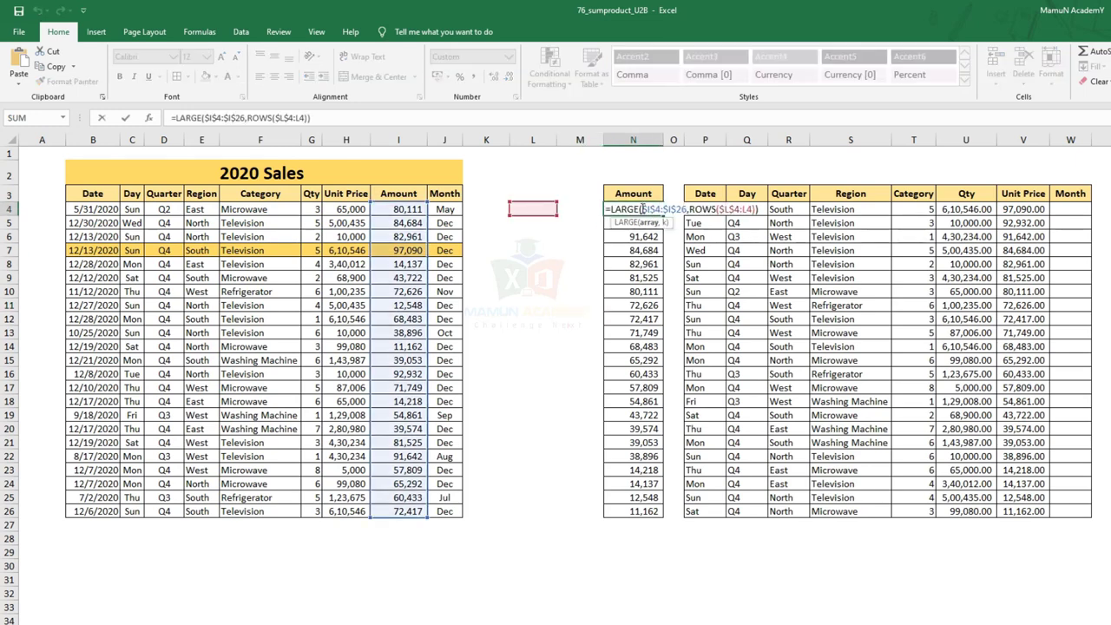
key(Return)
key(F2)
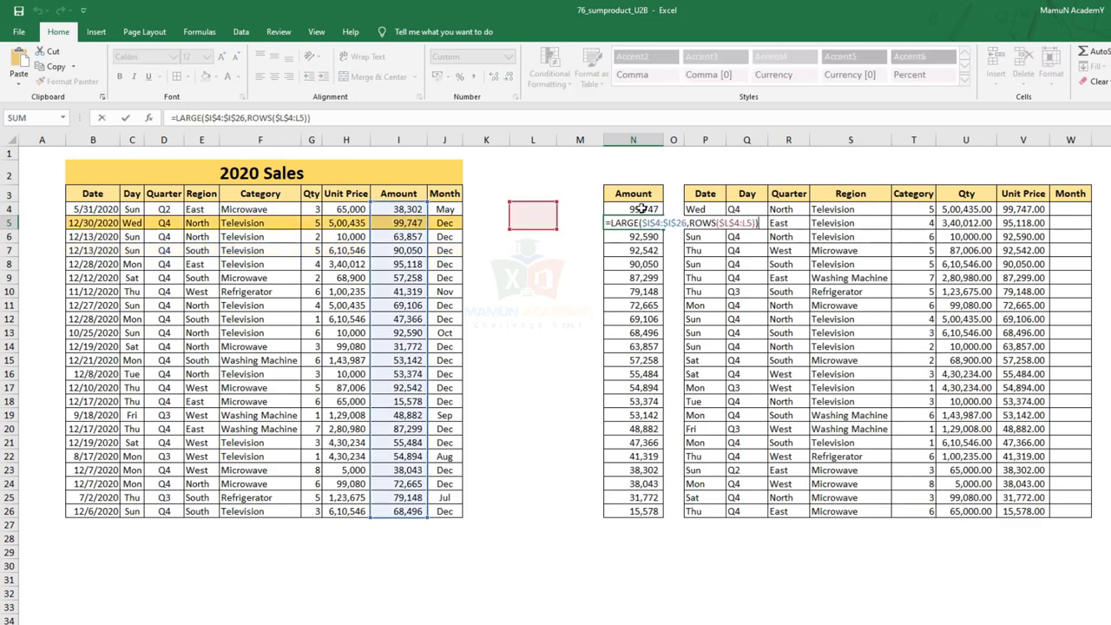
key(Return)
key(F2)
key(Return)
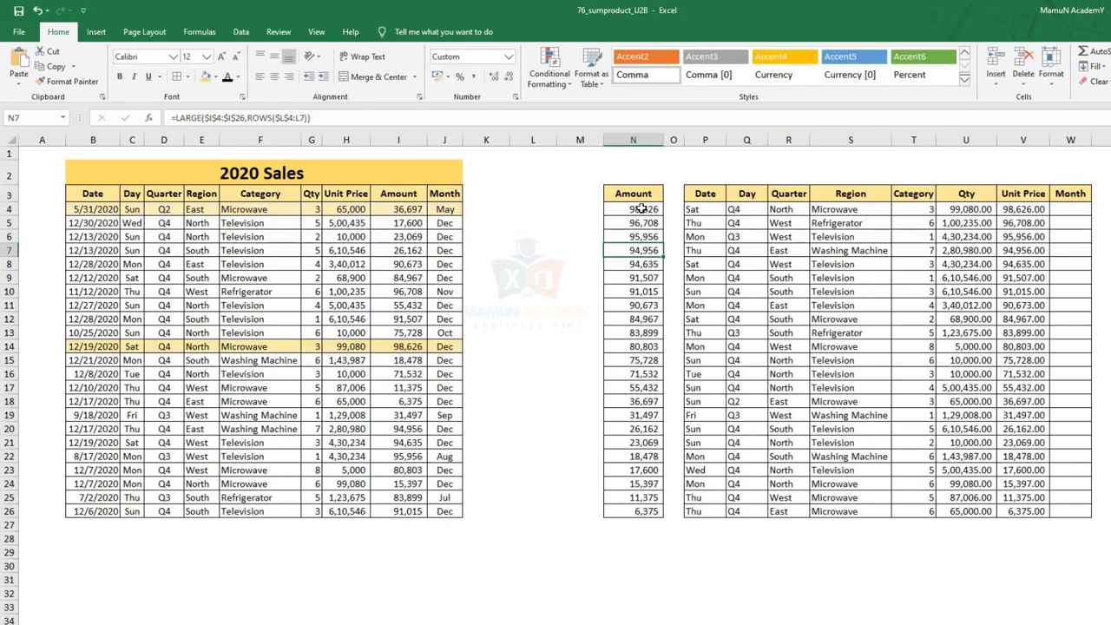
key(F2)
key(Return)
key(F2)
key(Return)
key(F2)
key(Return)
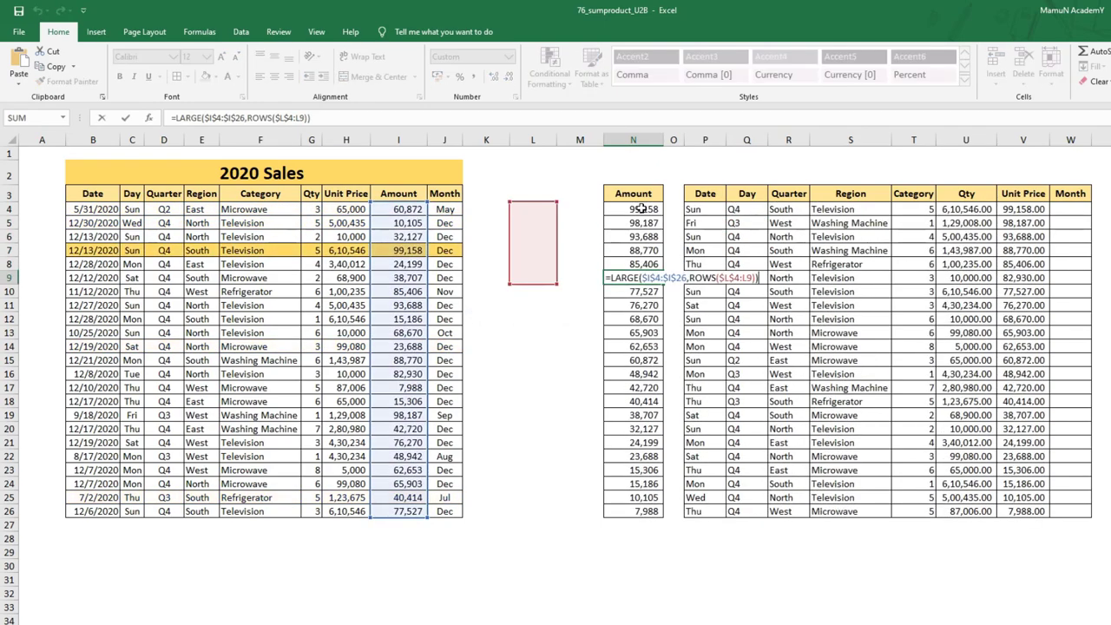
key(F2)
key(Return)
key(F2)
key(Return)
key(F2)
key(Return)
key(F2)
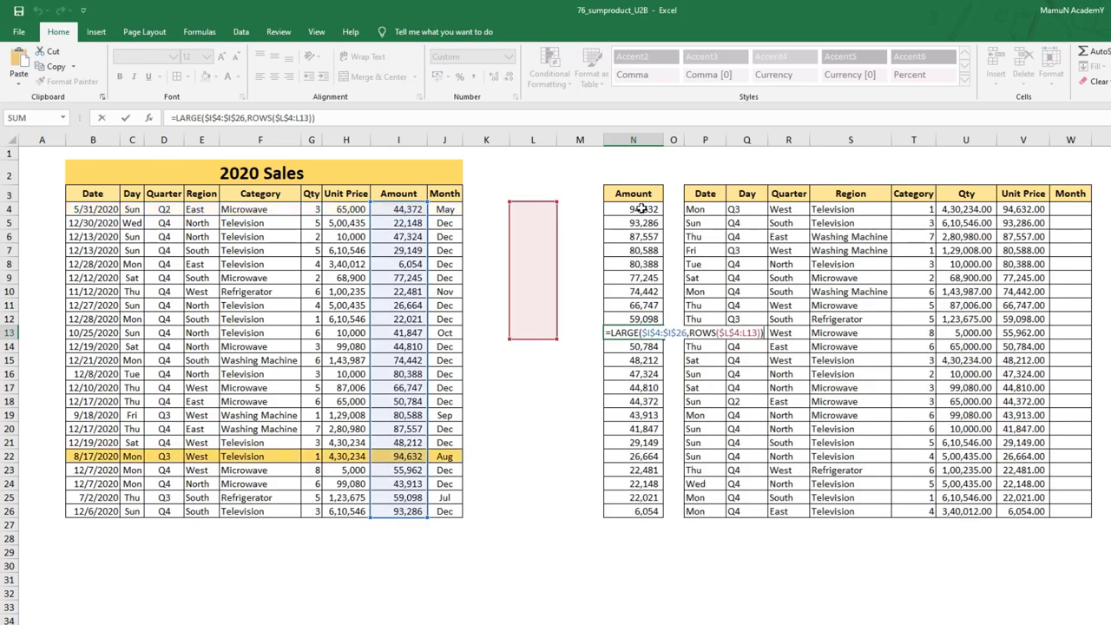
key(Return)
key(Down)
key(Down)
key(Down)
key(Down)
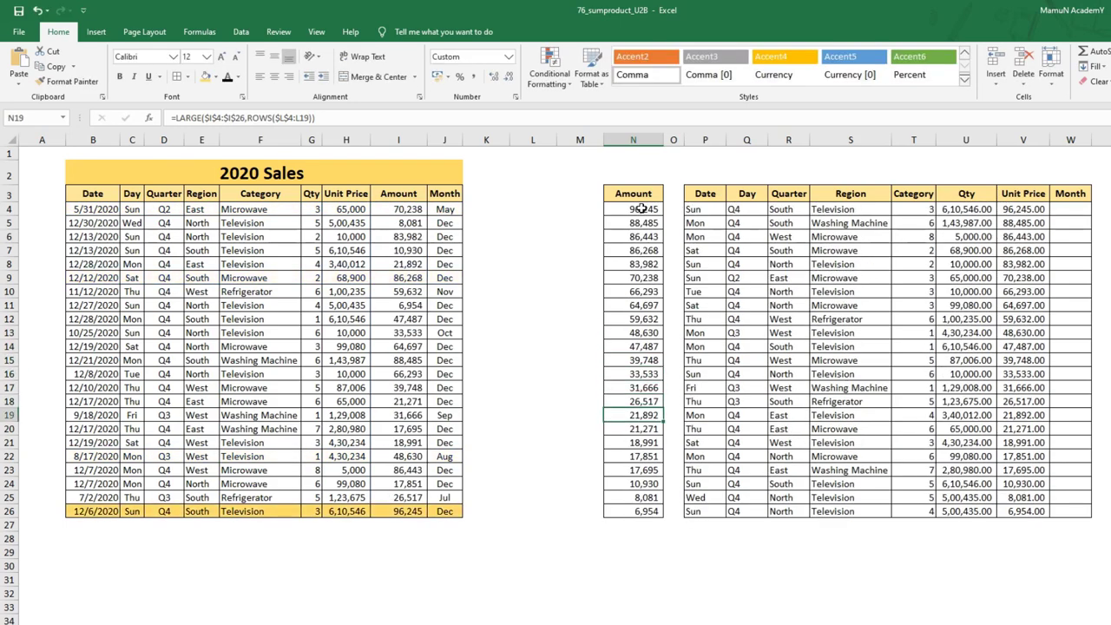
key(Down)
key(Down)
key(Down)
key(Down)
key(F2)
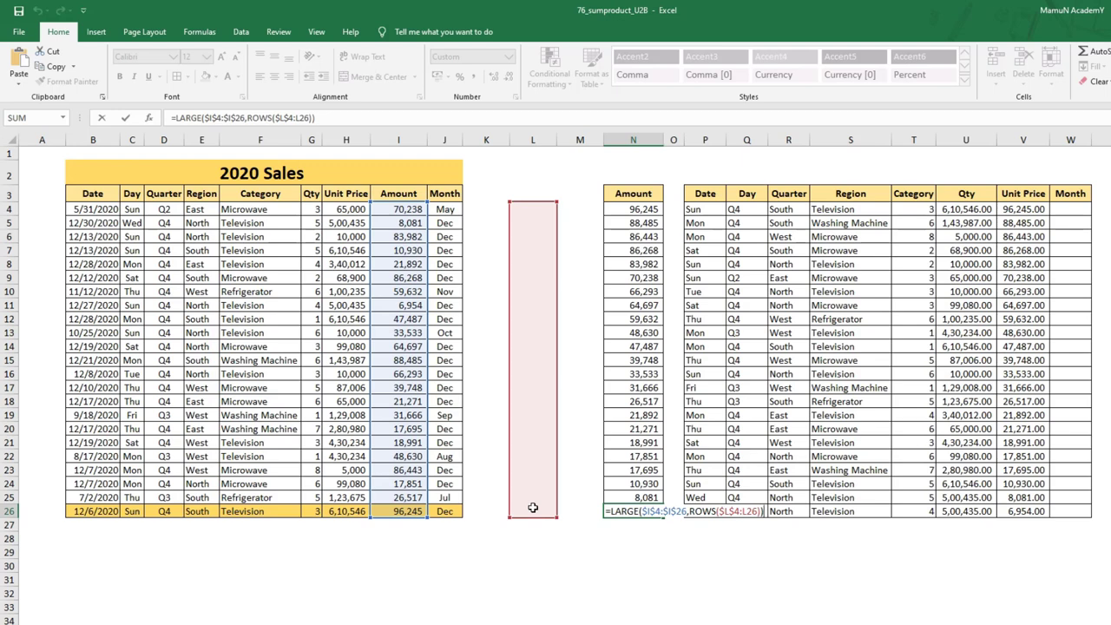
click(1098, 580)
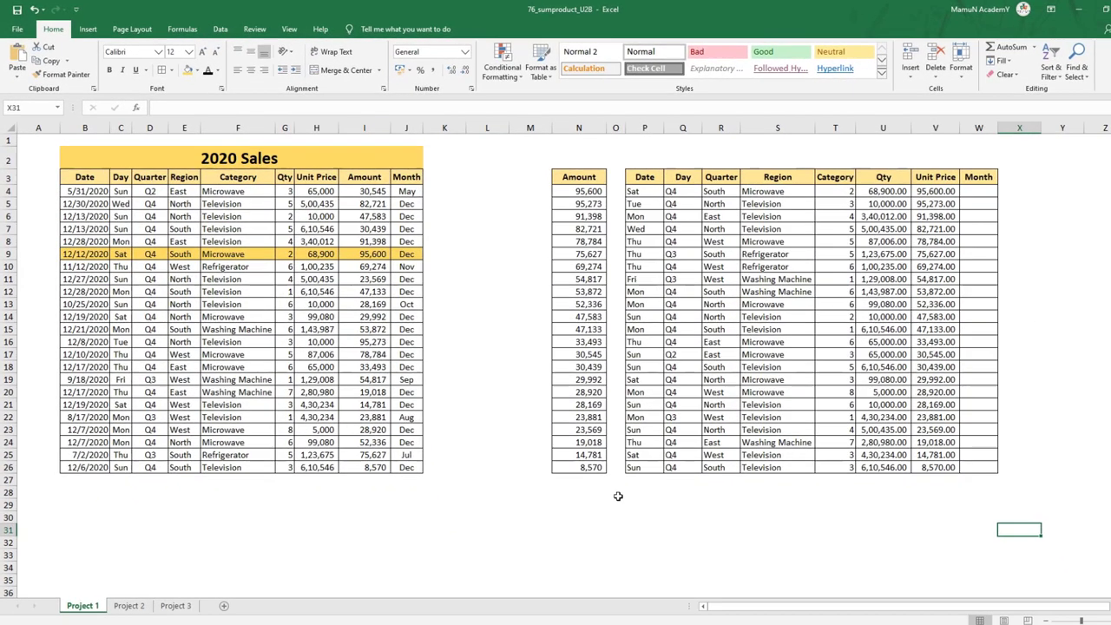
click(605, 552)
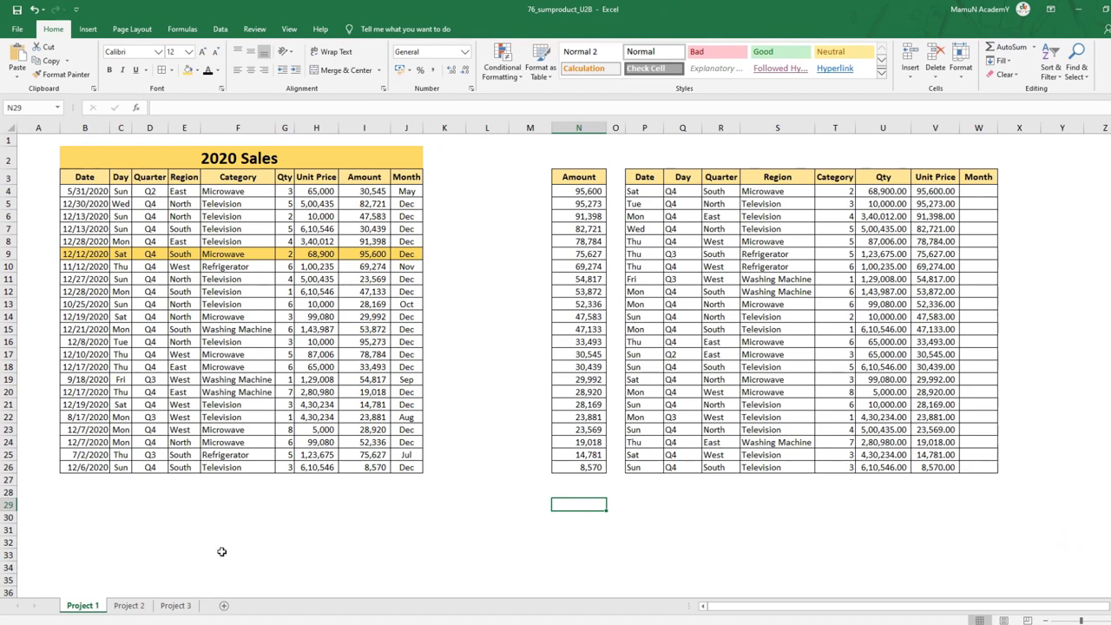
Step: Return to the Project 3 sheet with its district table
click(179, 607)
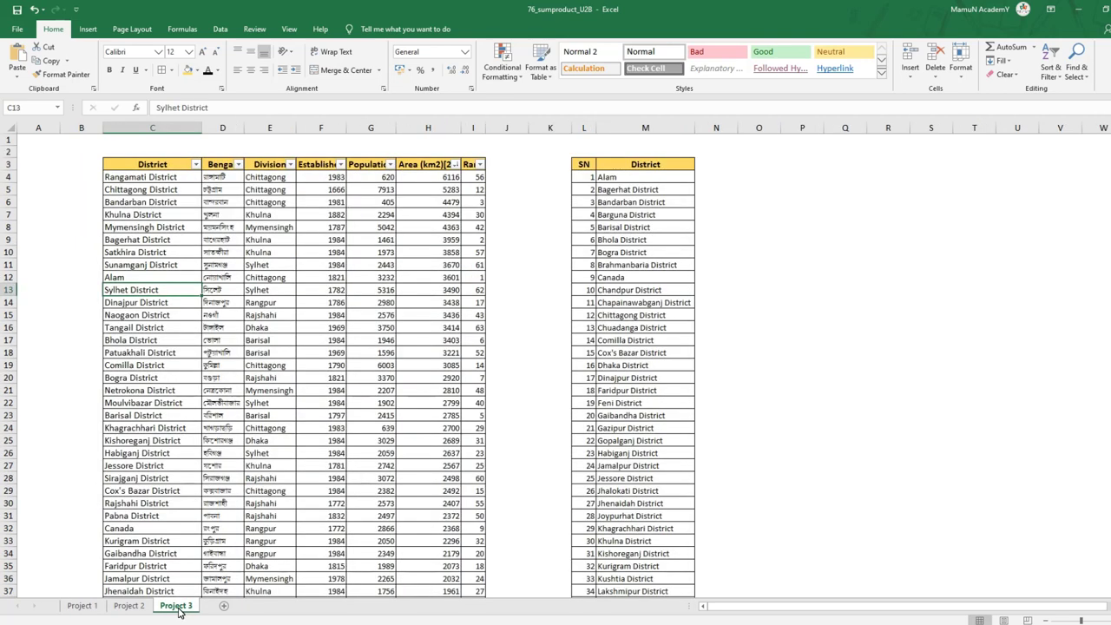